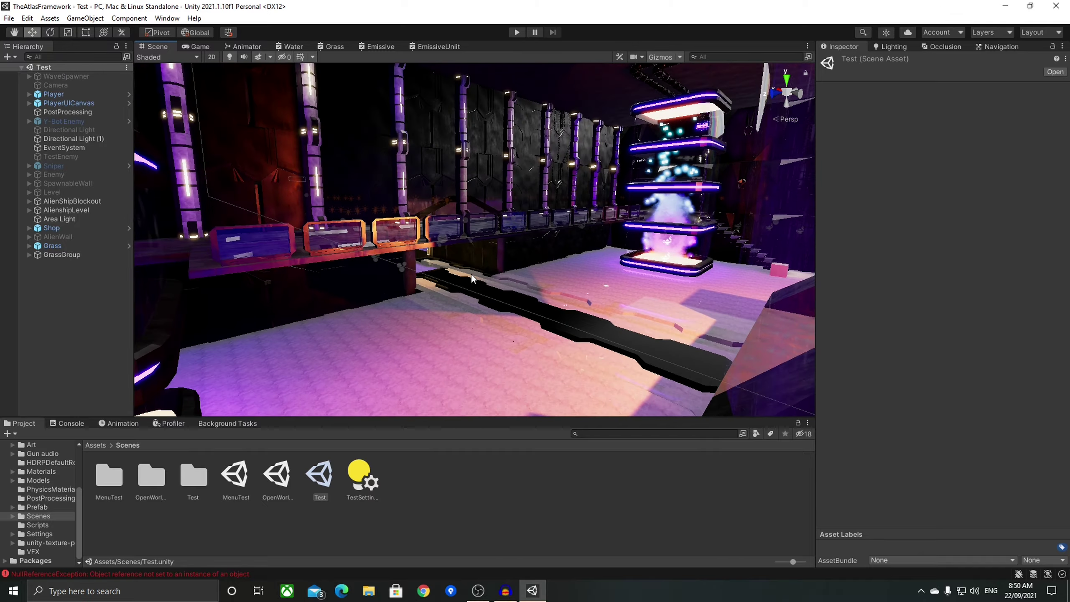
Step: Examine the Test scene's alien ship level, covering its neon-lit hall, outer hull and dark corridors
right_click_drag(554, 334, 203, 305)
right_click_drag(377, 298, 329, 311)
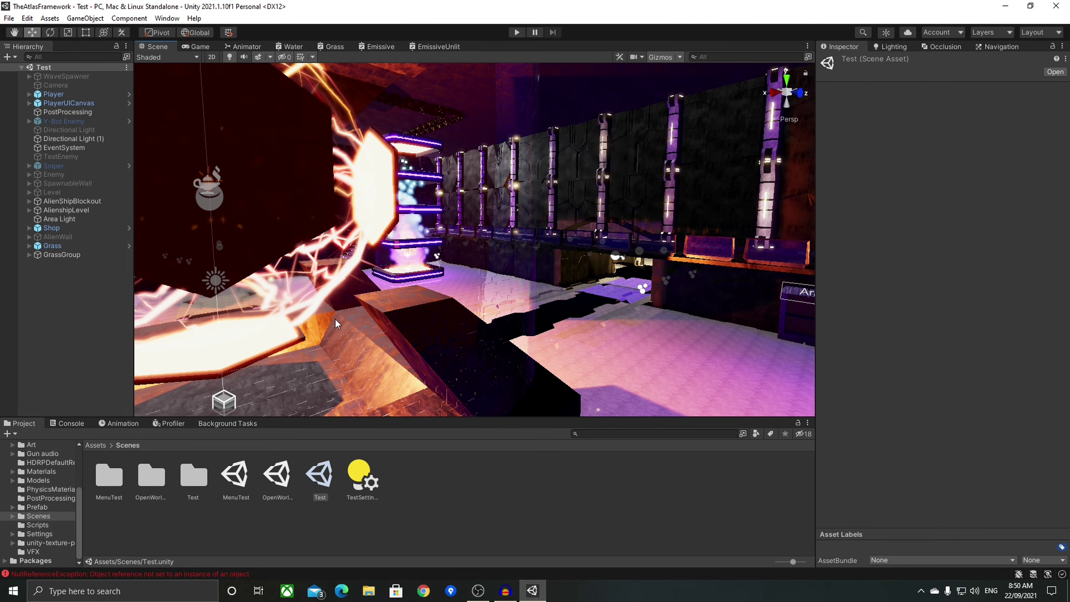
right_click_drag(341, 319, 722, 449)
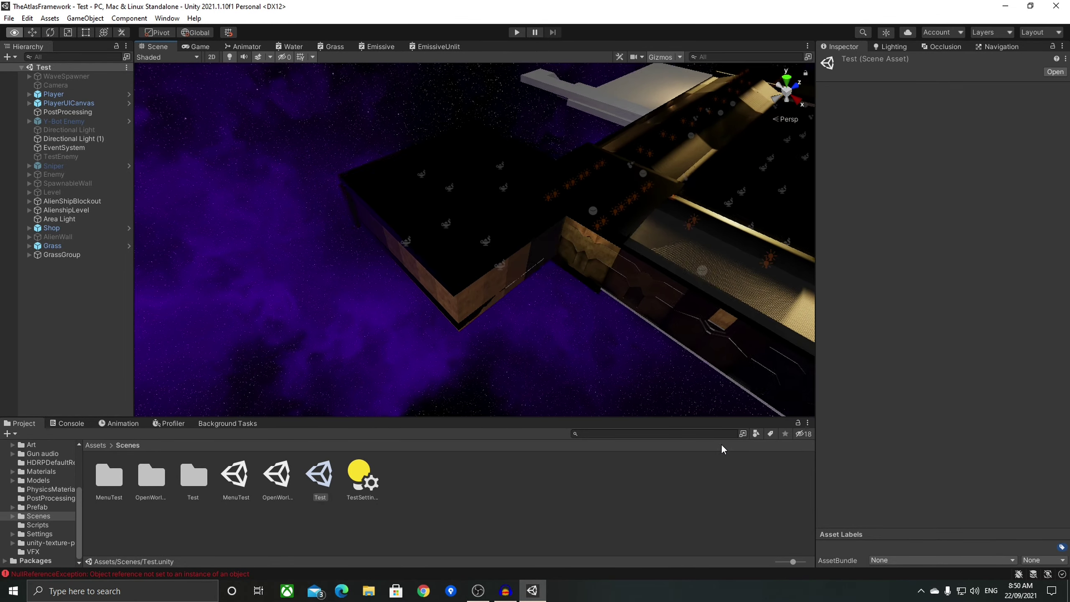
right_click_drag(729, 355, 274, 234)
right_click_drag(518, 250, 449, 252)
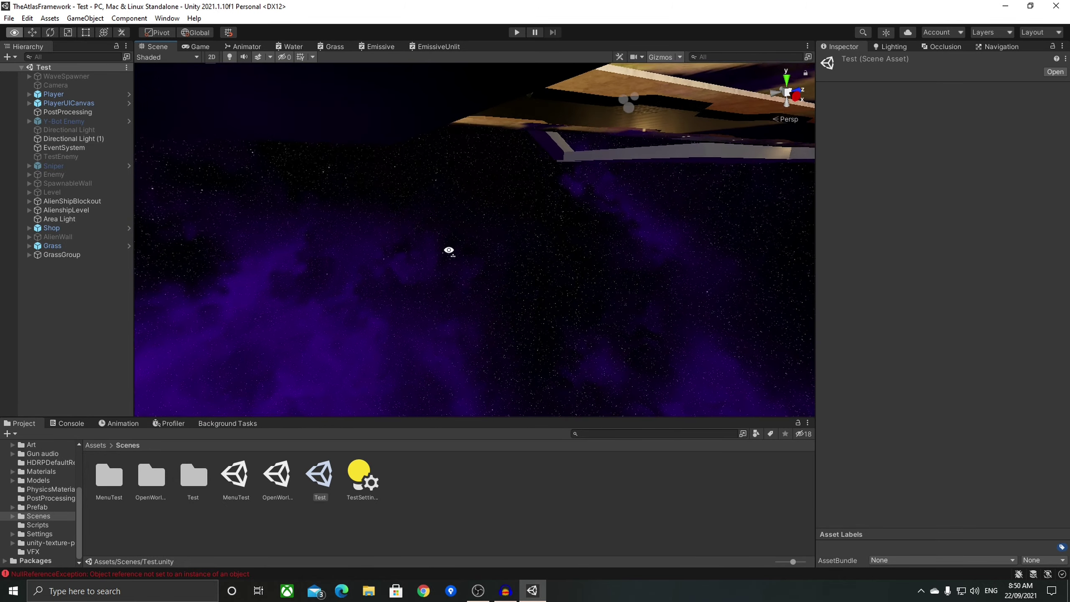
right_click_drag(379, 253, 694, 195)
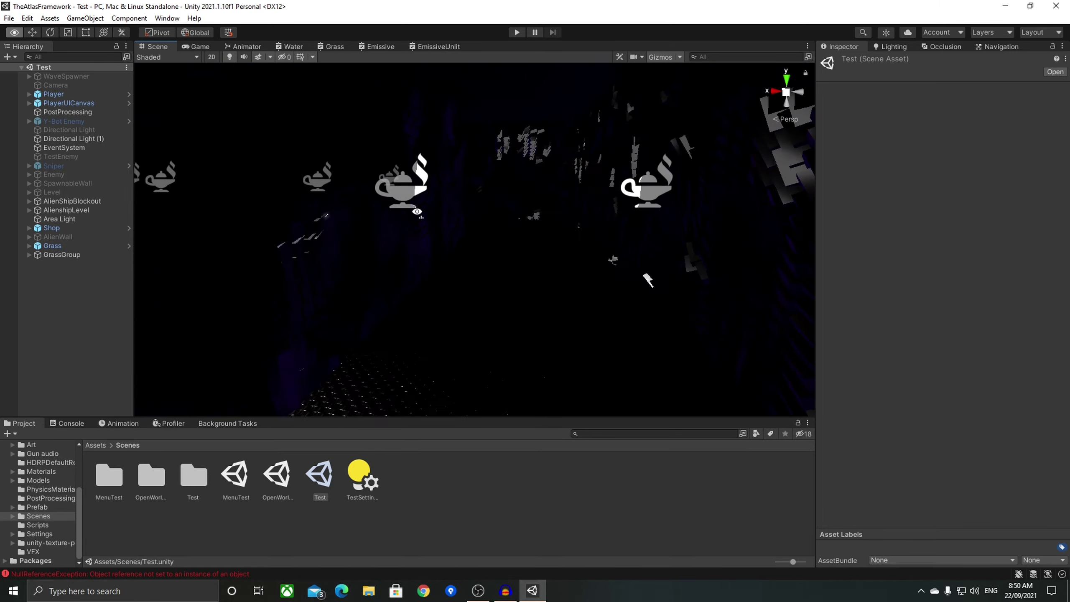
right_click_drag(536, 217, 169, 174)
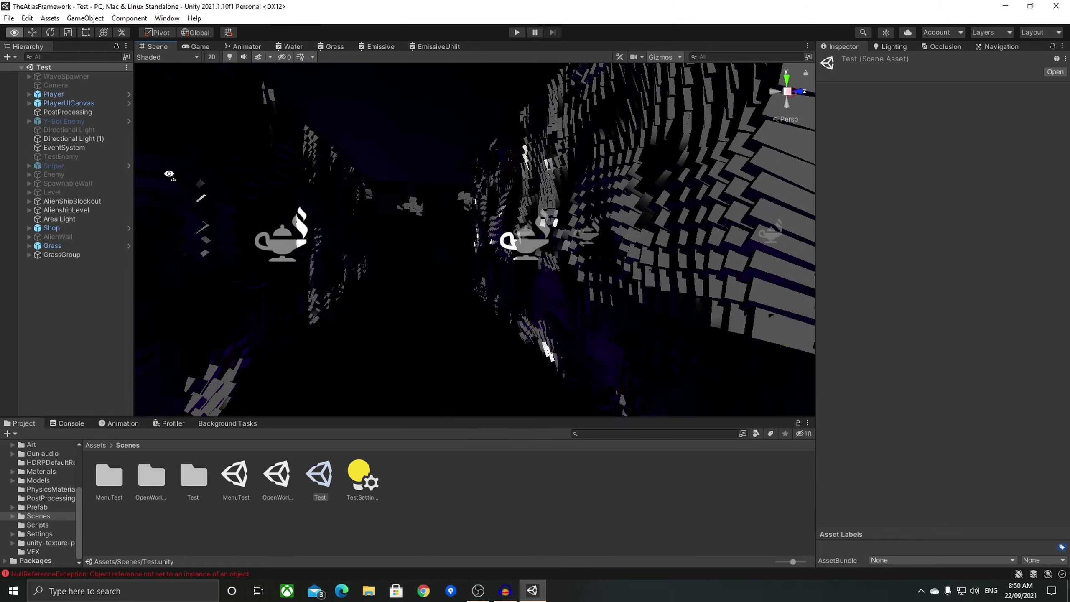
right_click_drag(344, 228, 482, 266)
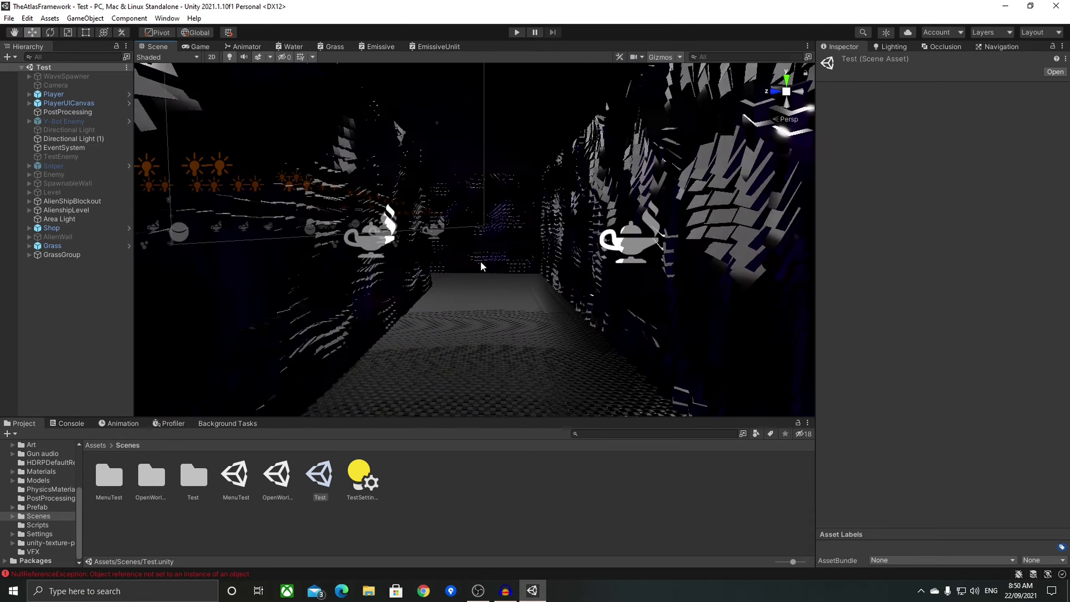
right_click_drag(420, 255, 672, 277)
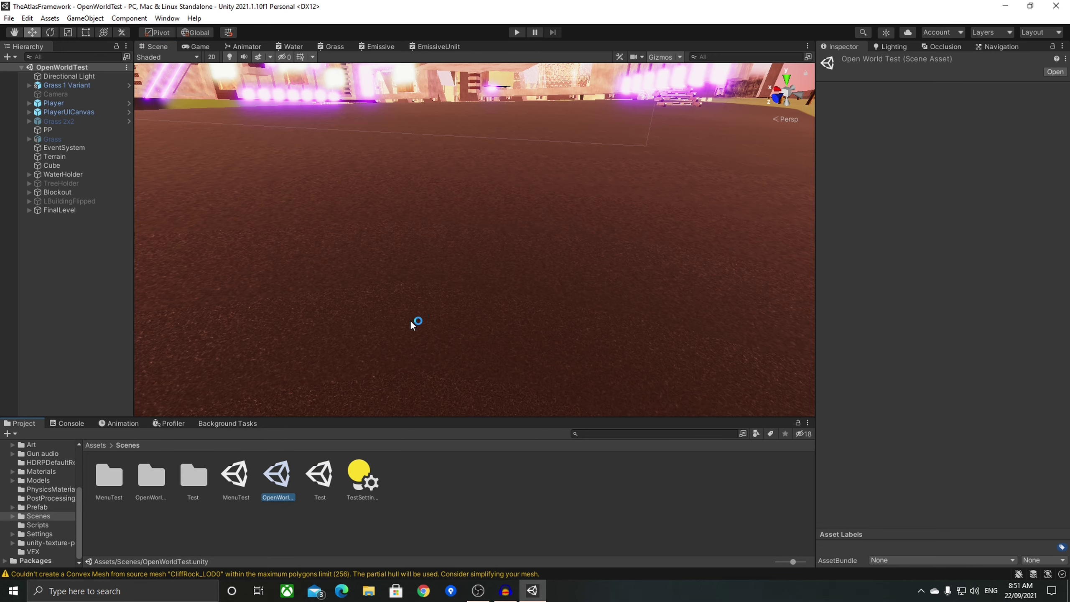
Step: Examine the two-storey ramp building and its surroundings in the OpenWorldTest scene
right_click_drag(412, 325, 326, 344)
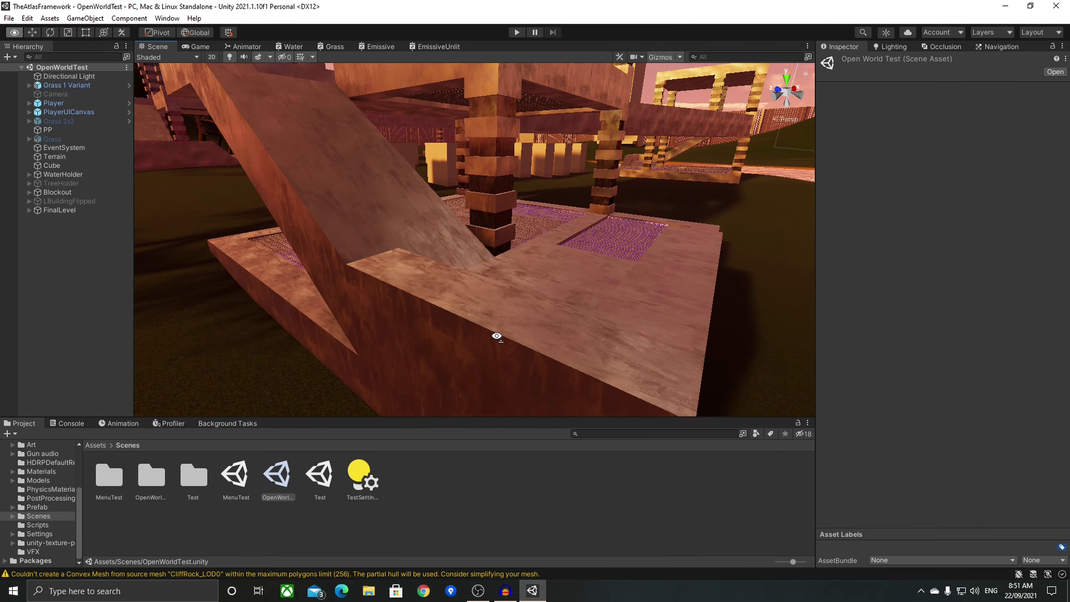
right_click_drag(497, 336, 477, 304)
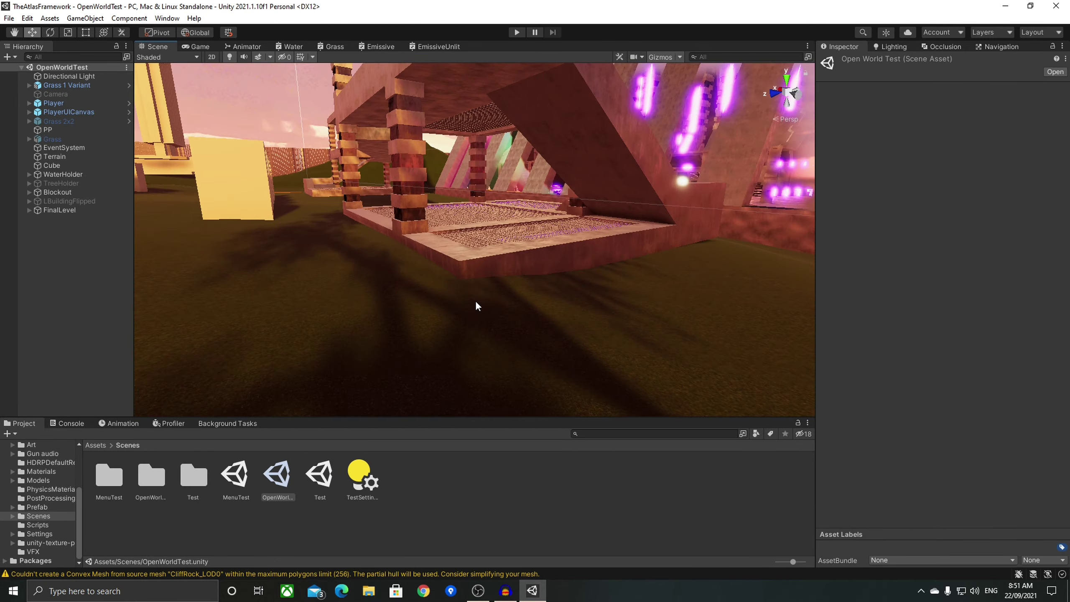
left_click(489, 275)
Step: Switch to Blender and compare the LBuilding LOD meshes from several angles by toggling their visibility
right_click_drag(384, 314, 359, 344)
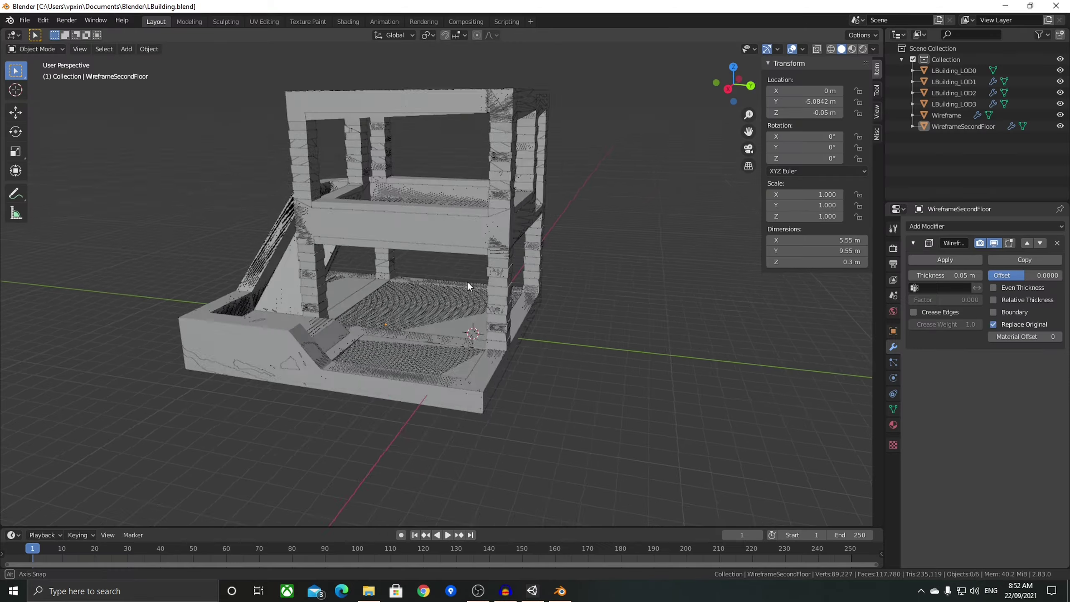
middle_click_drag(467, 282, 358, 269)
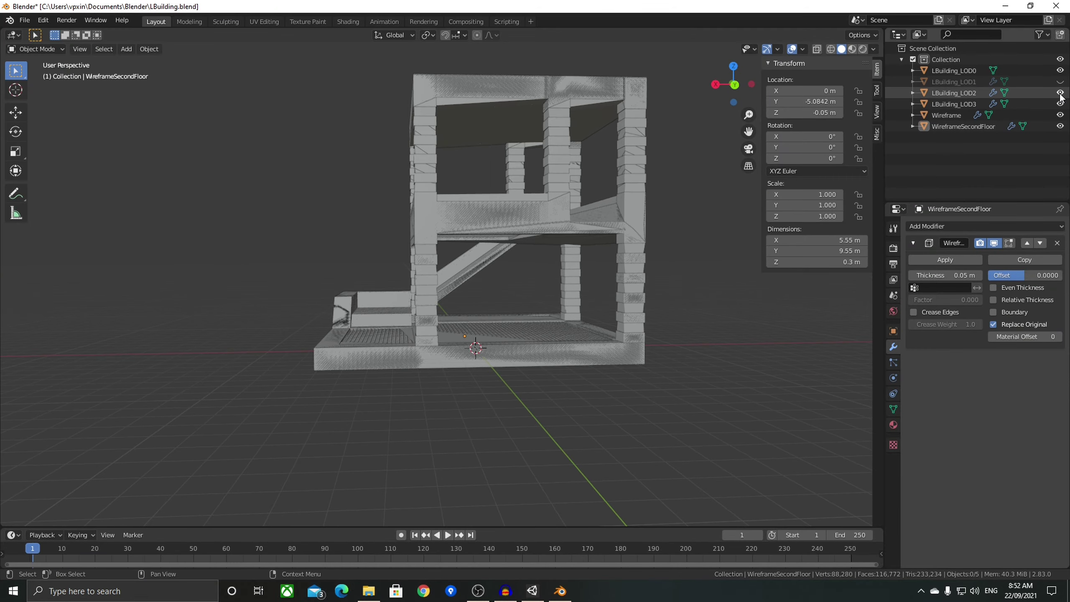
middle_click_drag(741, 228, 493, 349)
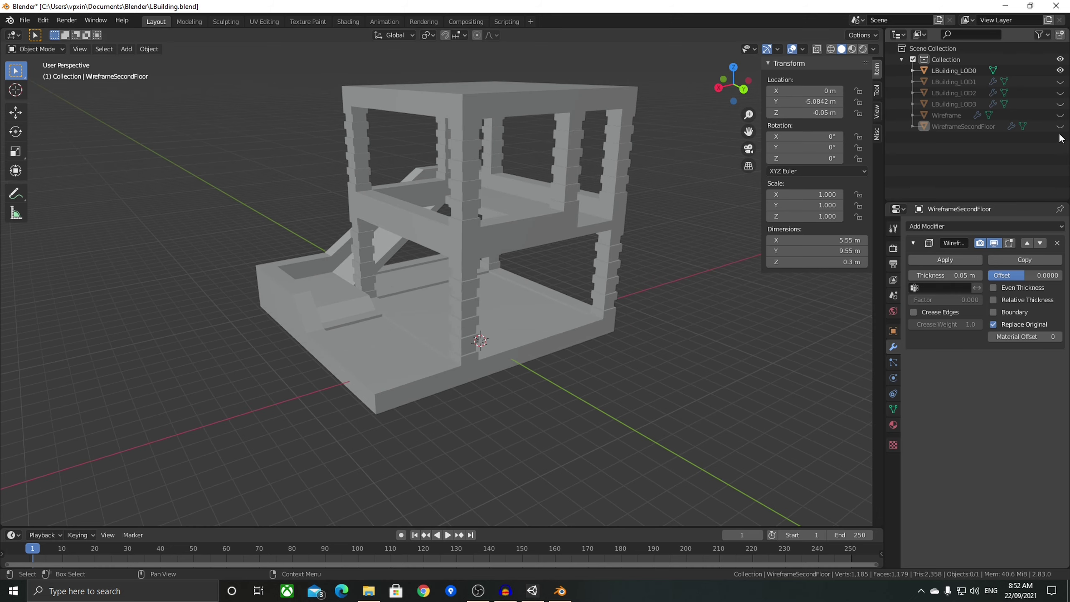
middle_click_drag(459, 260, 543, 273)
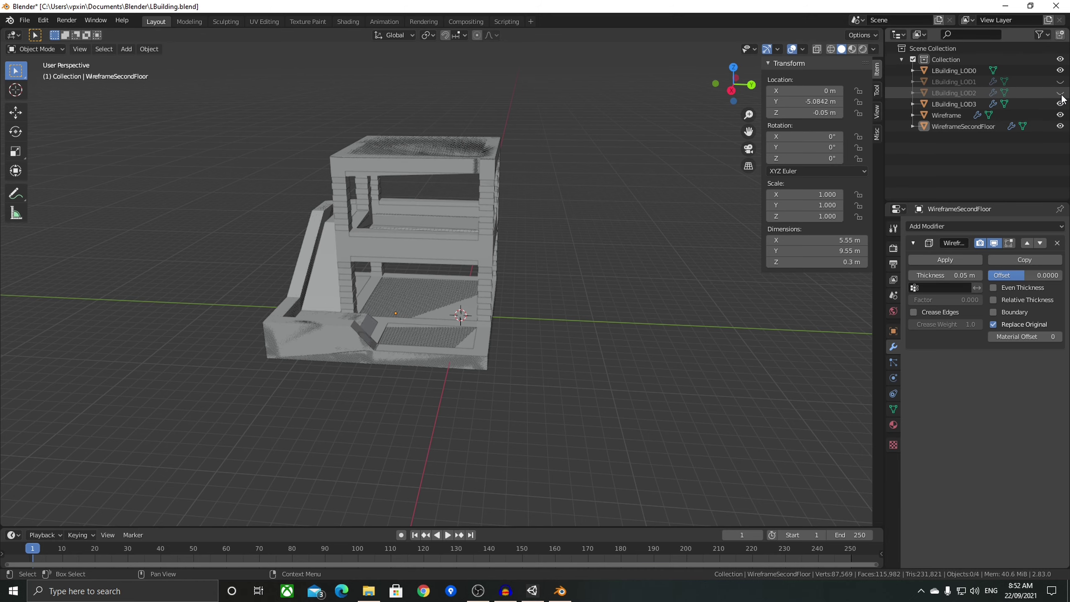
middle_click_drag(691, 160, 584, 126)
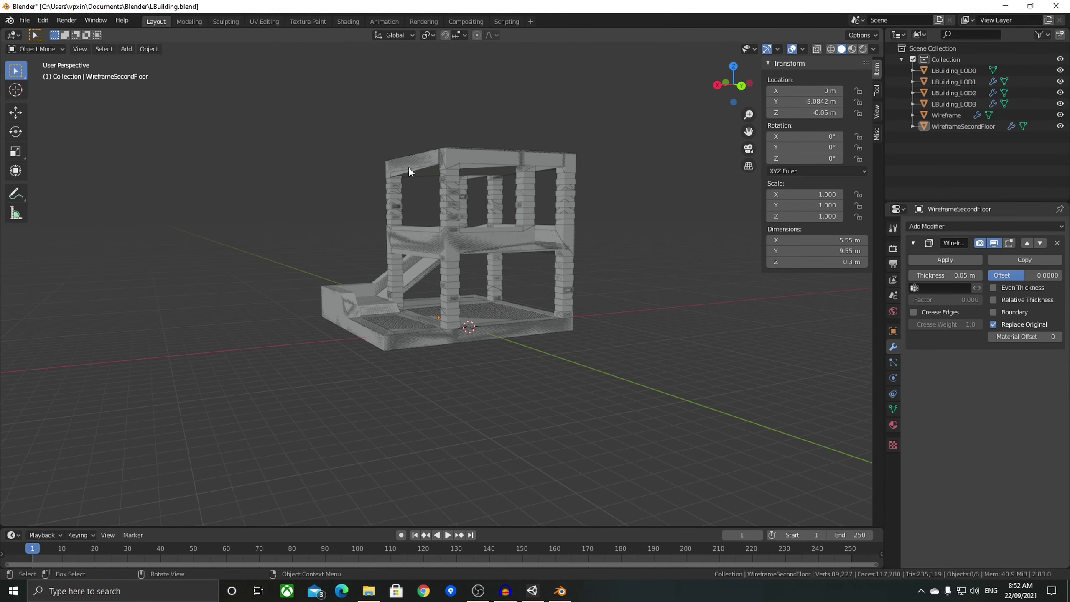
middle_click_drag(408, 166, 832, 74)
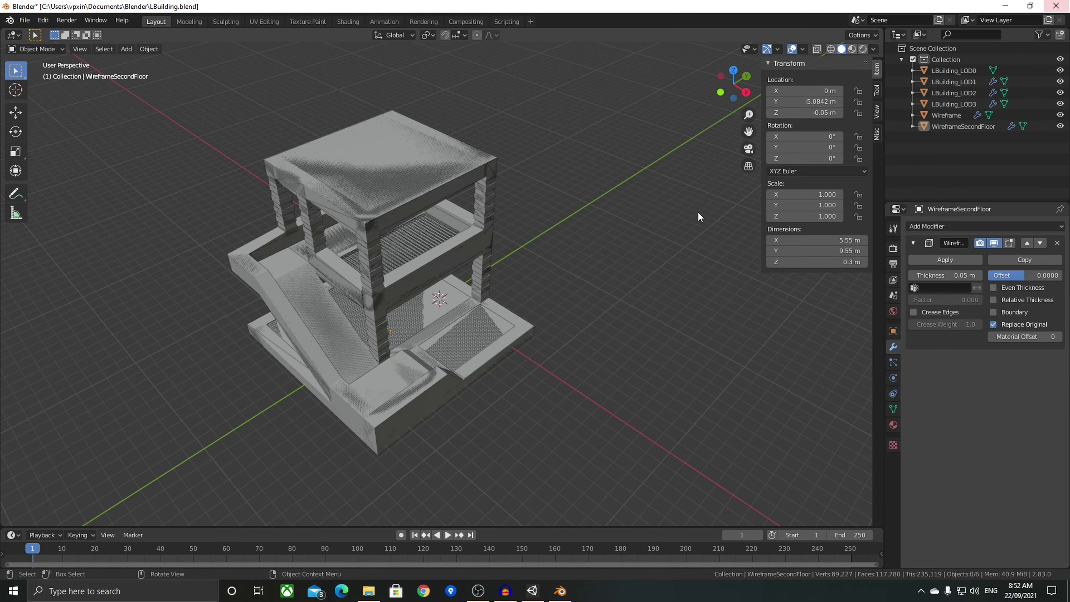
Step: Switch back to Unity and examine the open world around LBuilding (3), including the terrain, water and cliff rocks
middle_click_drag(660, 264, 640, 205)
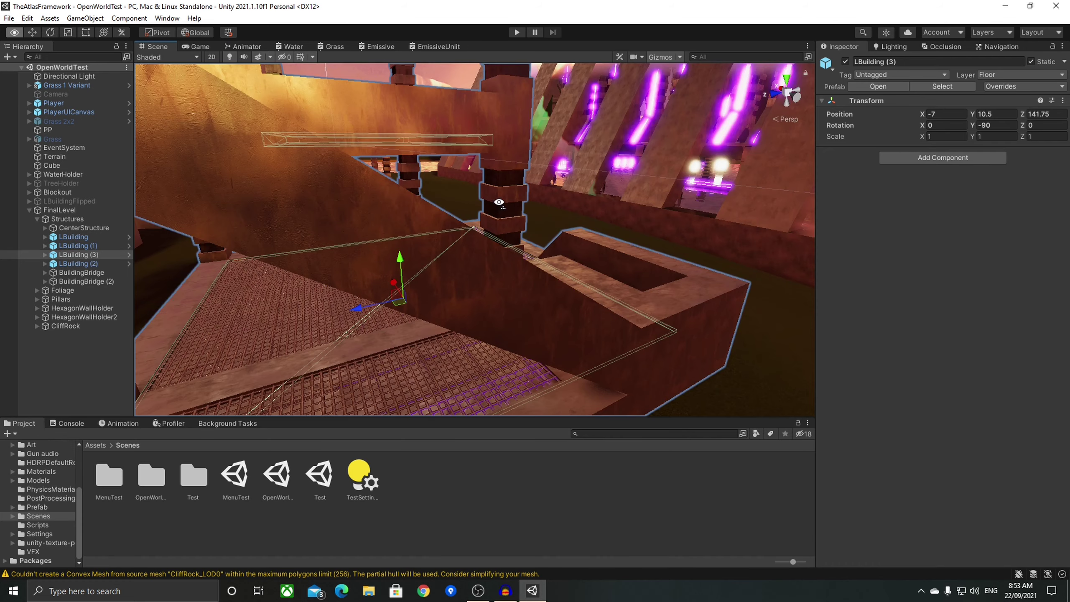
right_click_drag(499, 202, 554, 183)
key("e")
key("w")
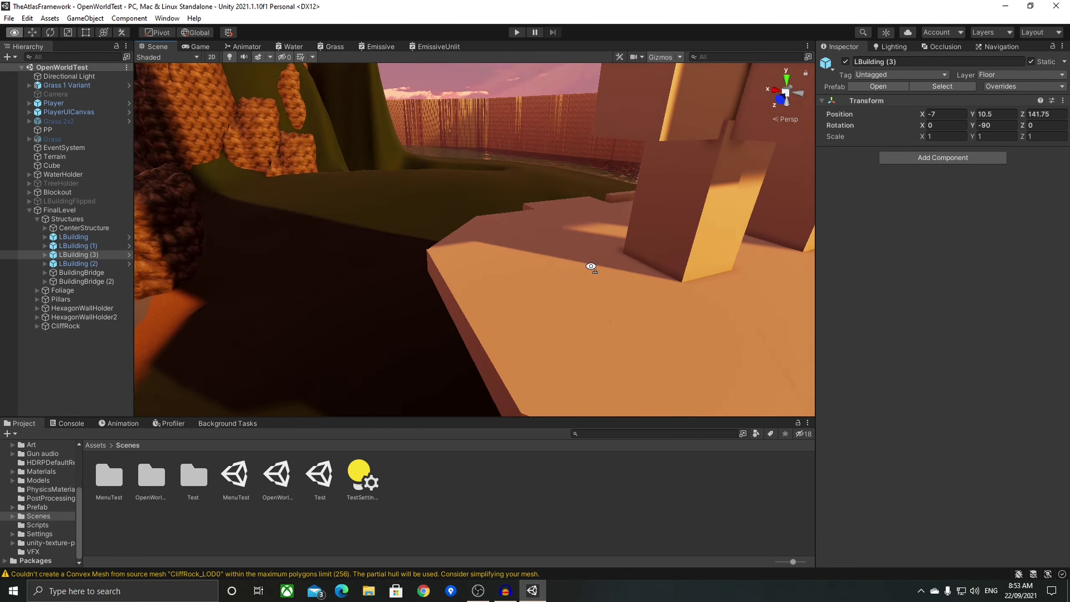
mouse_move(651, 229)
right_mouse_down()
mouse_move(628, 131)
mouse_move(584, 139)
mouse_move(646, 235)
right_mouse_up()
left_click_drag(486, 242, 652, 260, "alt")
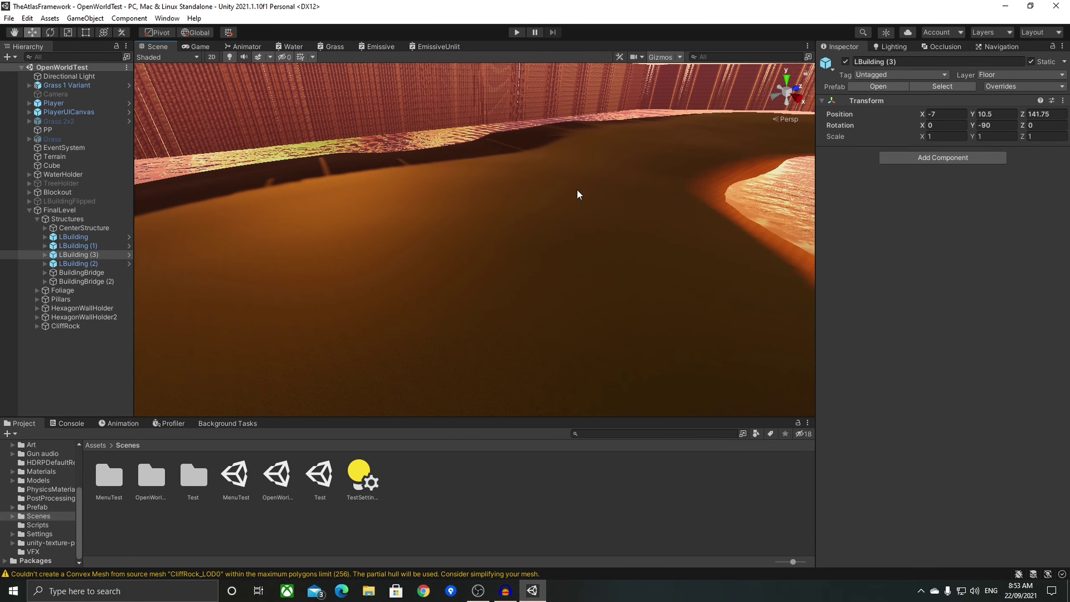
left_click_drag(357, 302, 604, 226, "alt")
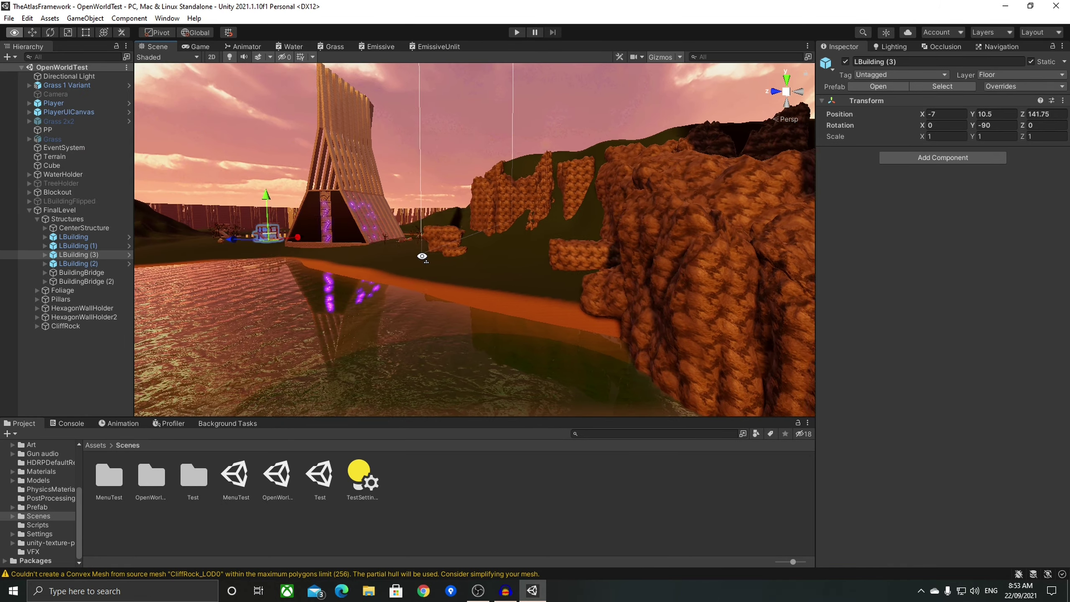
right_click_drag(390, 272, 489, 237)
Step: Inspect the LOD Group of AlienworldCentreStructure, deselect it, and view the surrounding landscape and the structure's exterior
left_click(497, 230)
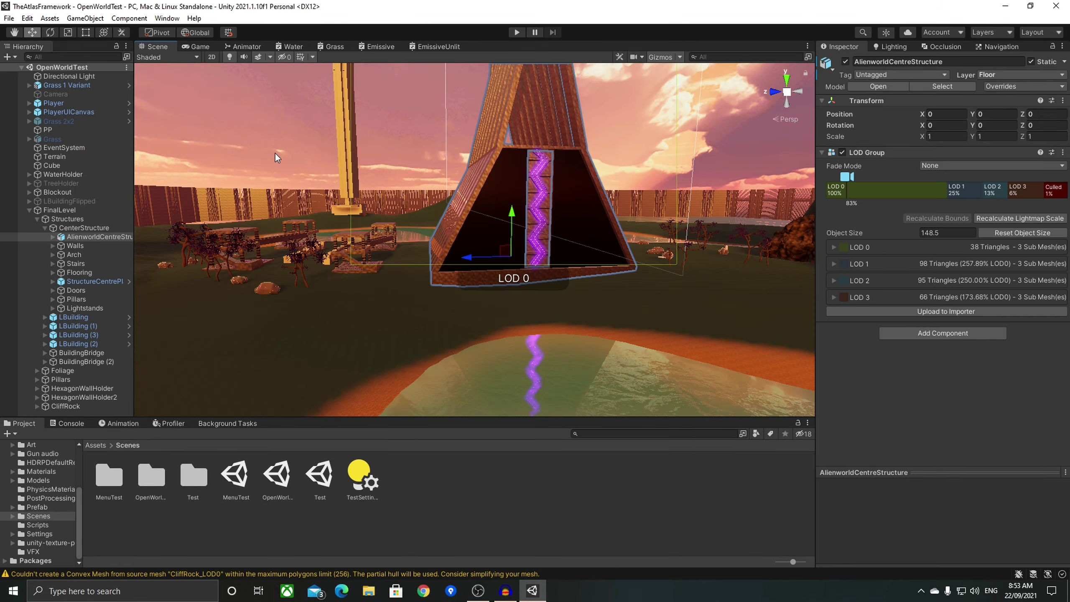
left_click(275, 153)
right_click_drag(275, 153, 404, 250)
key("w")
key("s")
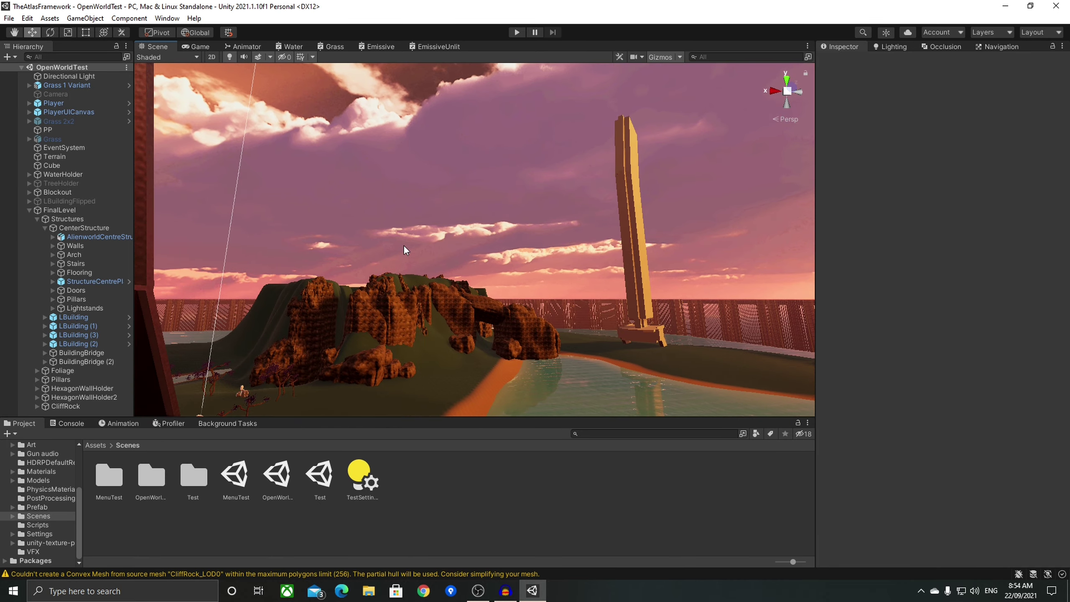
right_click_drag(532, 245, 354, 322)
key("w")
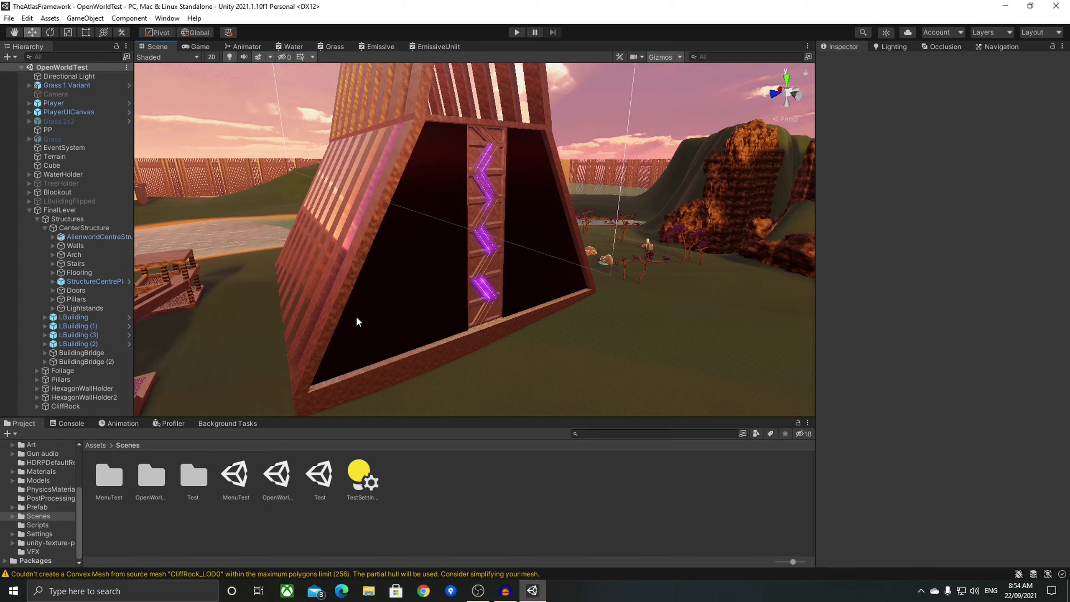
Step: Examine the centre structure's interior, including its purple lights, floor panels and water reflections
key("w")
right_click_drag(455, 318, 332, 250)
key("s")
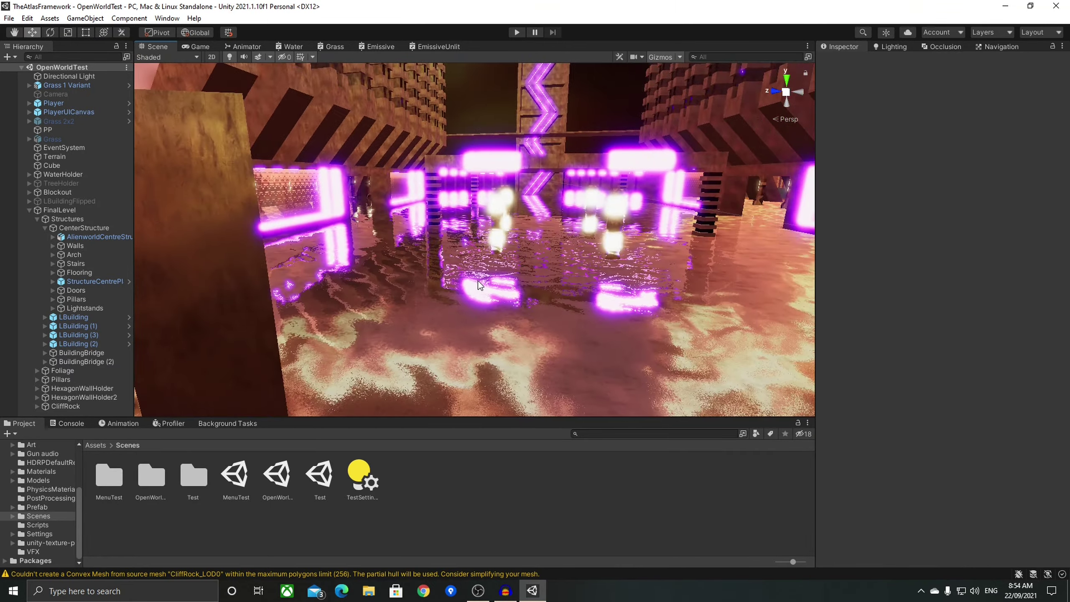
right_click_drag(480, 285, 546, 387)
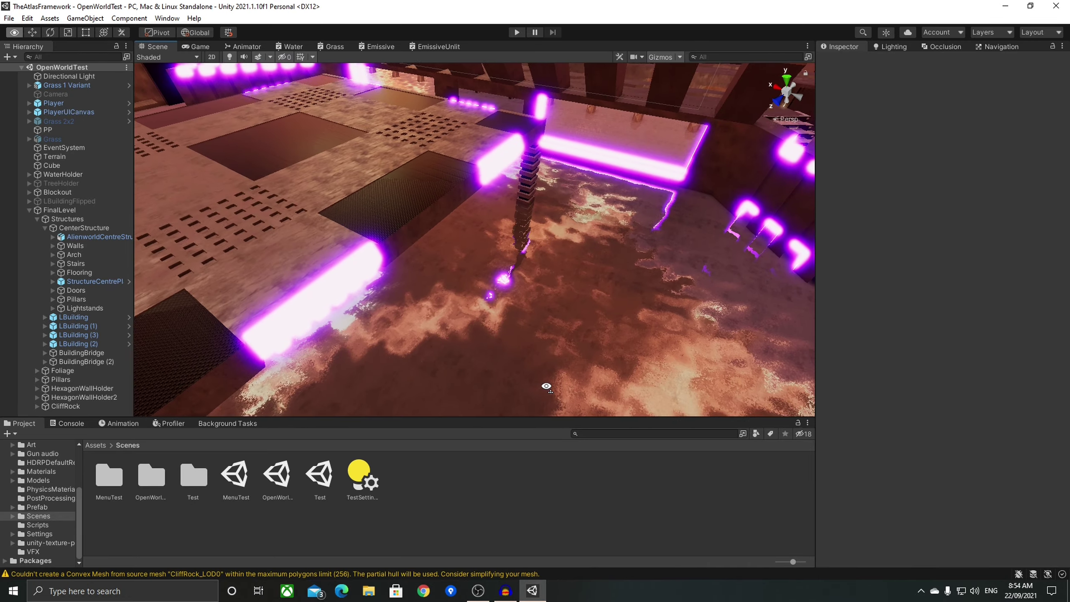
right_click_drag(509, 324, 399, 312)
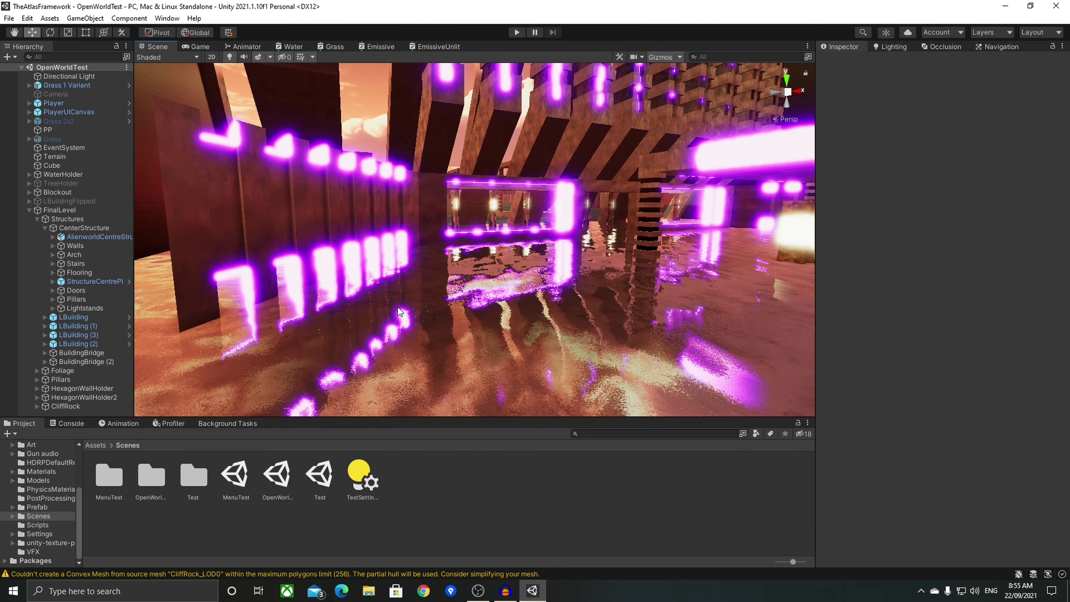
Step: Run the scene, enable Photo Mode from the pause menu, and fly the camera into the centre structure
key("ctrl+p")
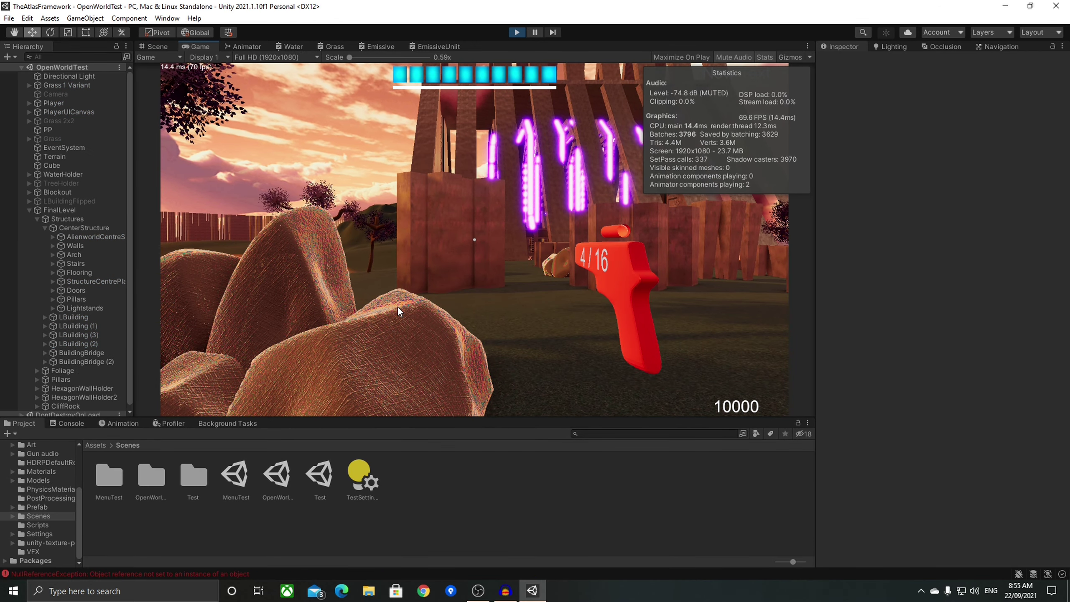
key("Escape")
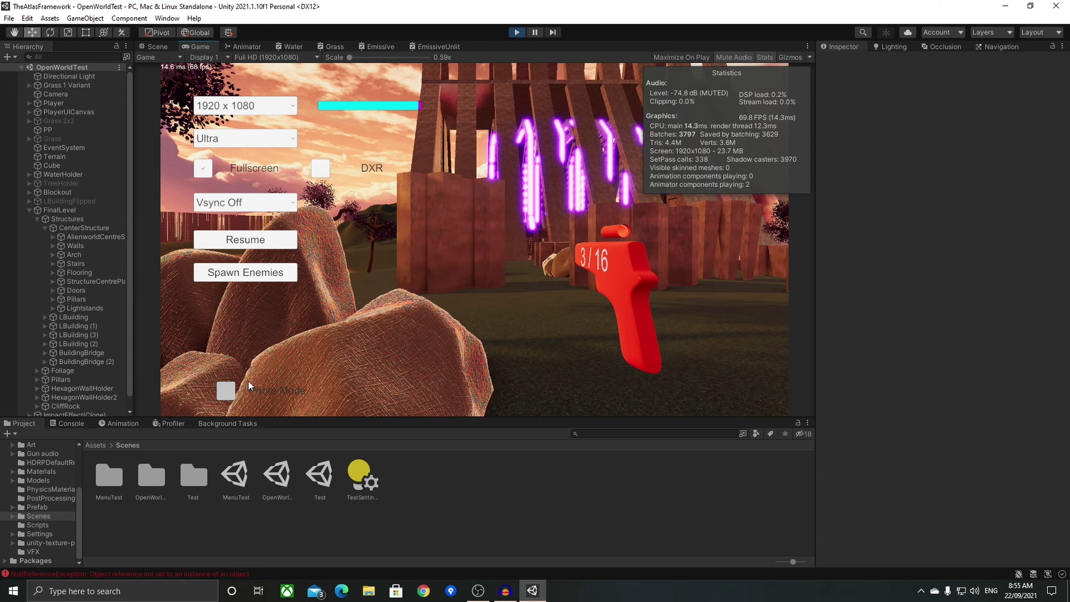
left_click(227, 390)
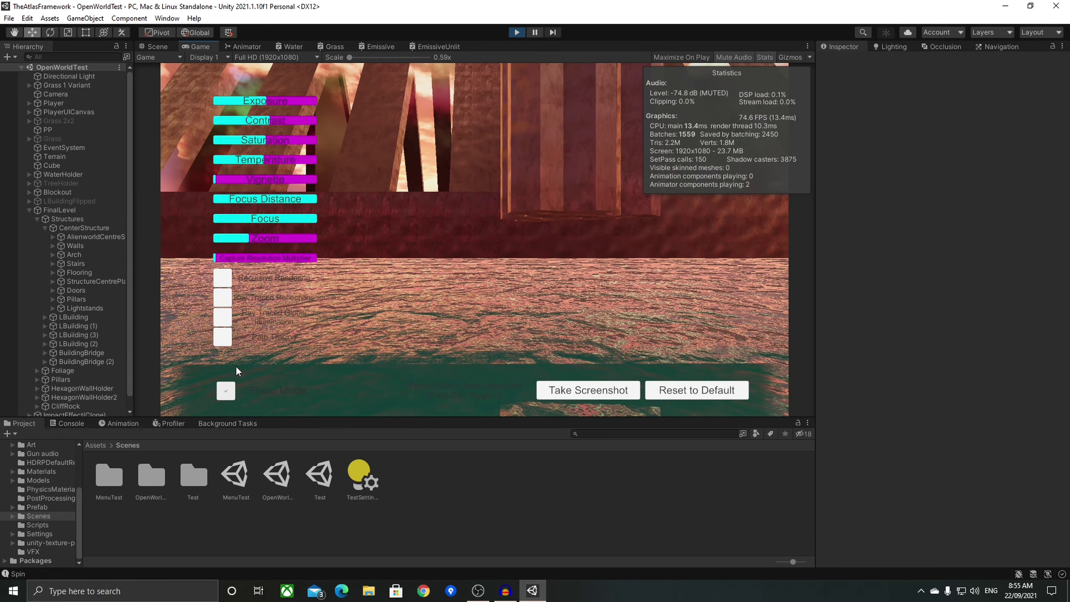
right_click_drag(333, 343, 547, 243)
key("w")
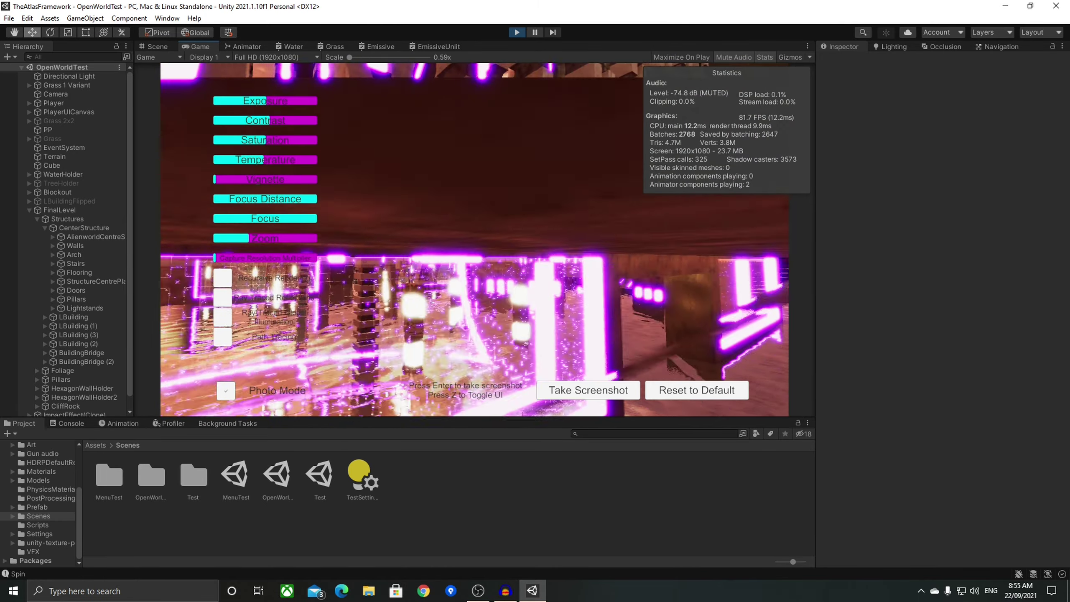
key("w")
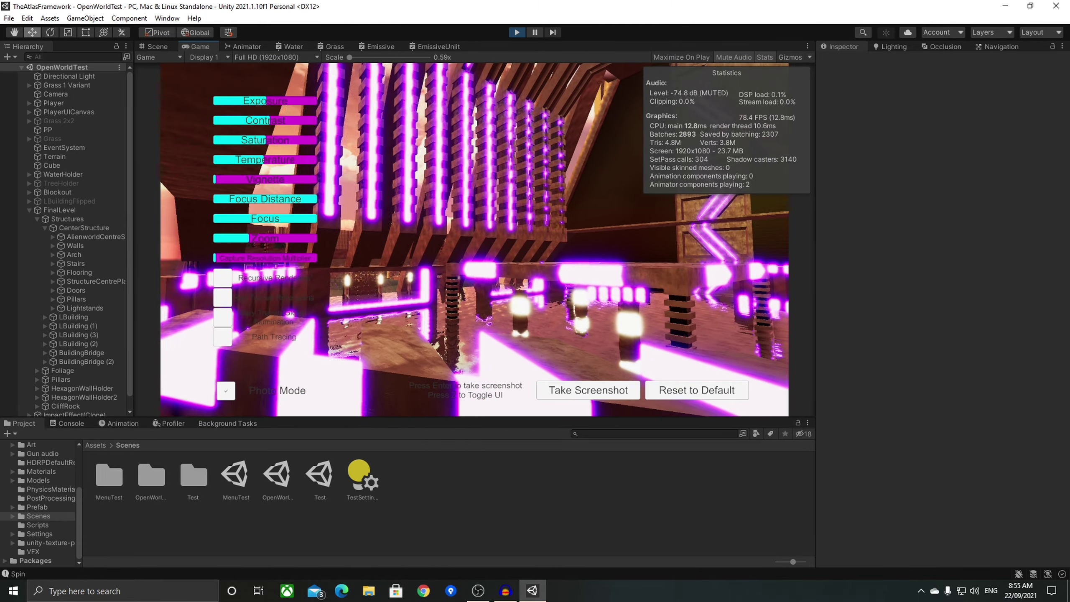
Step: Enable Path Tracing in Photo Mode, view the structure's lit ceiling with it, and disable it again
left_click(244, 331)
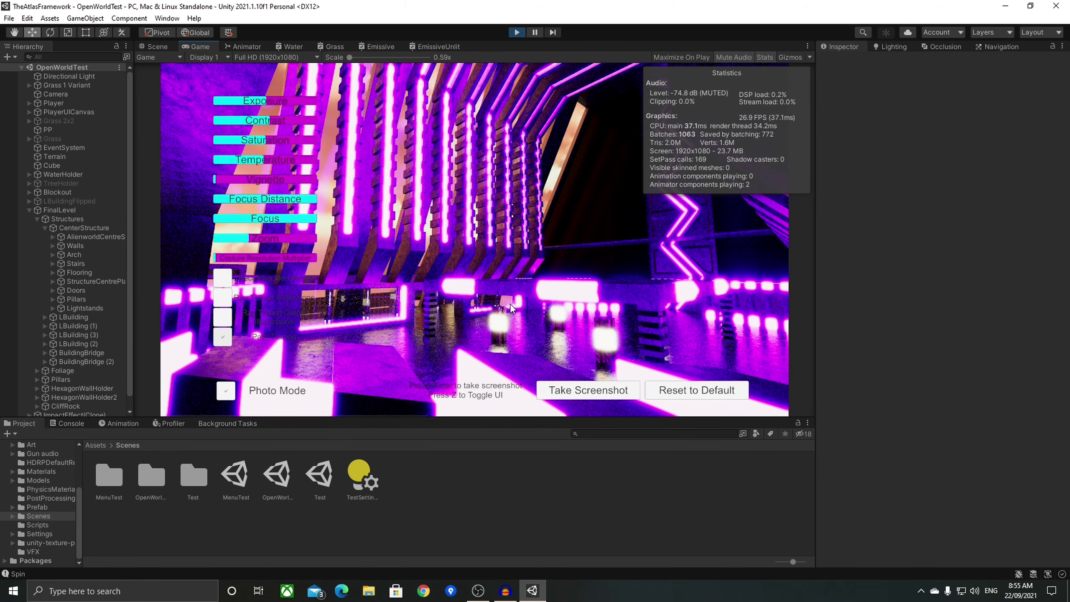
right_click_drag(509, 304, 462, 243)
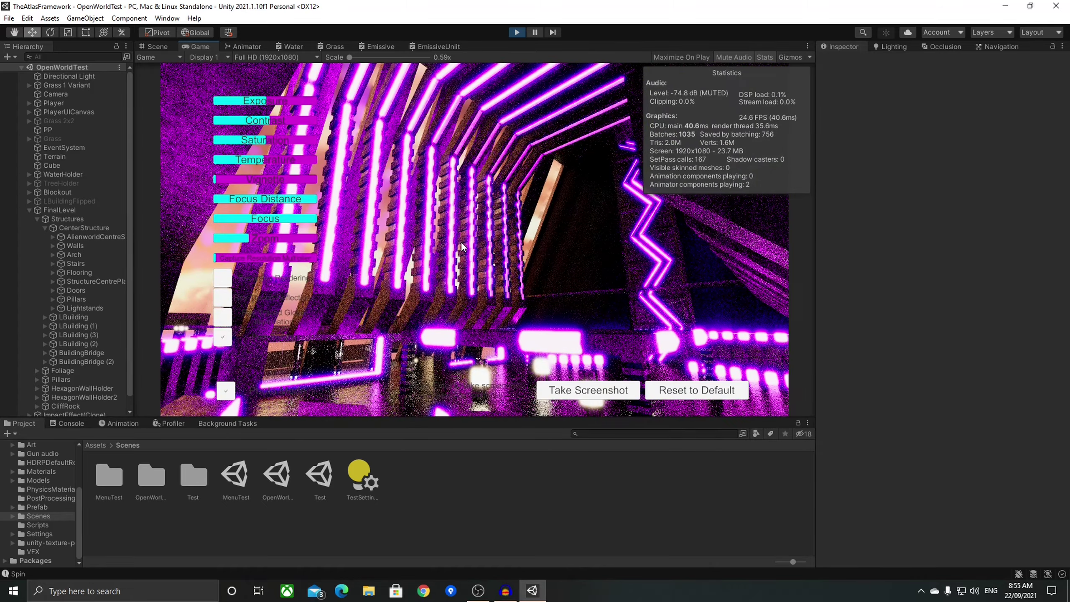
left_click(222, 337)
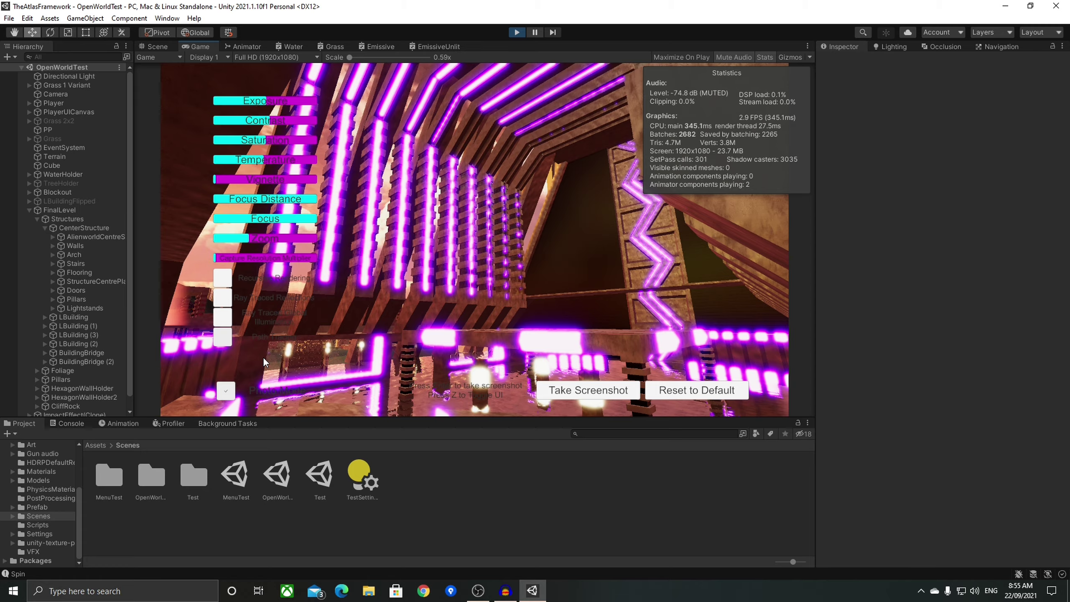
Step: Restart play mode and run the player past the rock pillars to the centre structure
key("ctrl+p")
right_click_drag(338, 348, 377, 338)
key("ctrl+p")
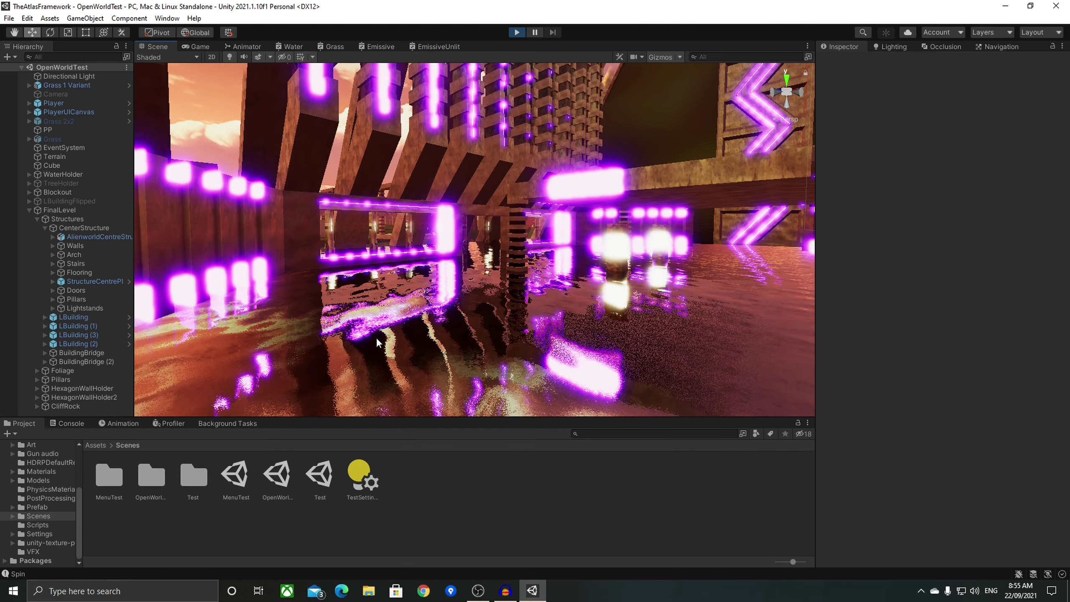
key("shift+w")
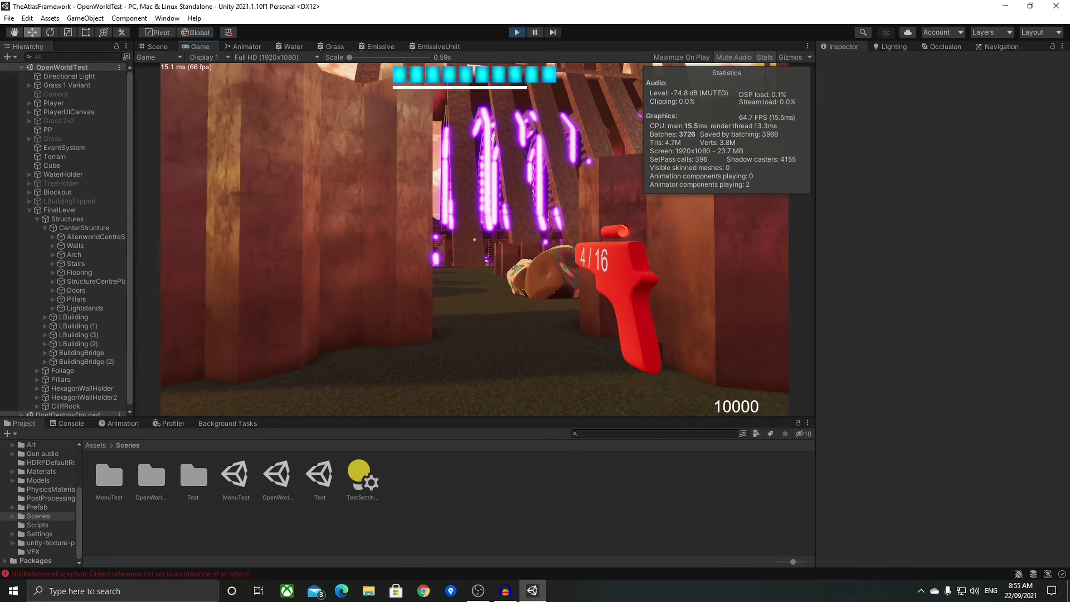
key("shift+w")
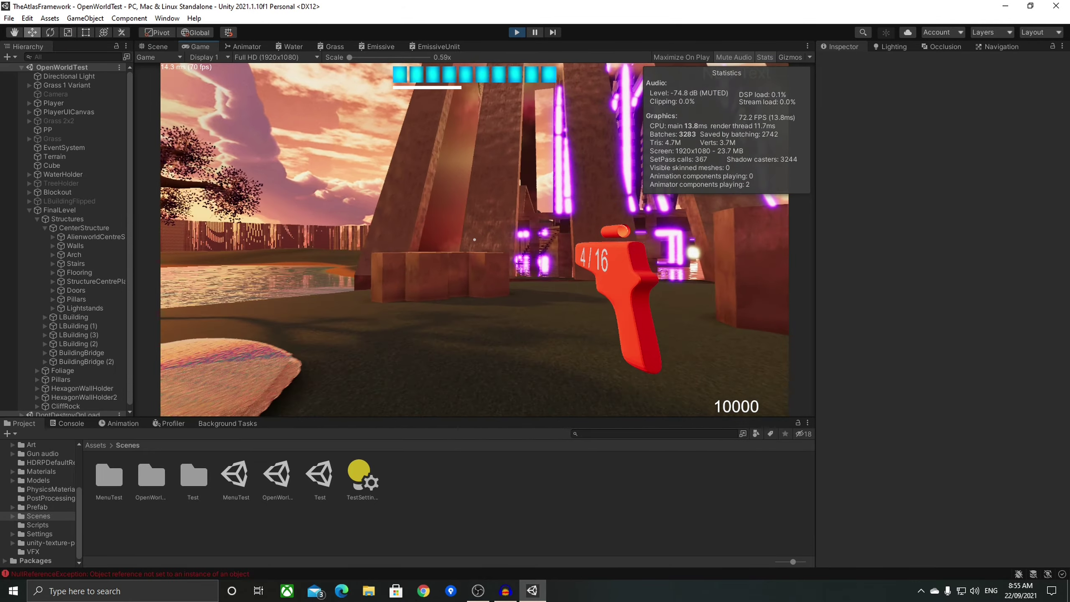
key("shift+w")
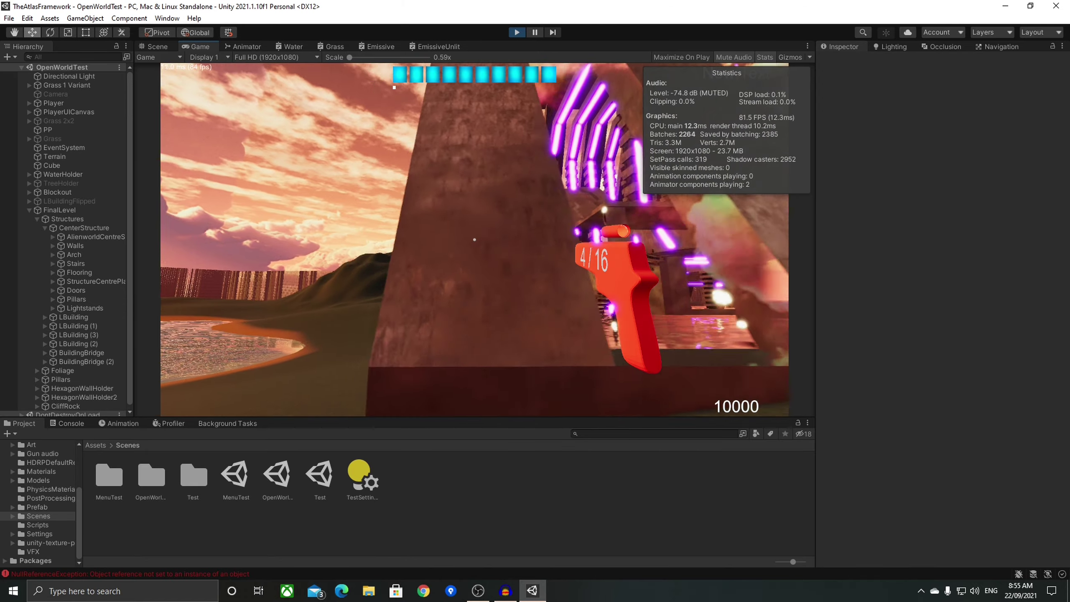
Step: Run the player along the centre structure's outer wall and over the terrain near the water to view the surroundings
key("w")
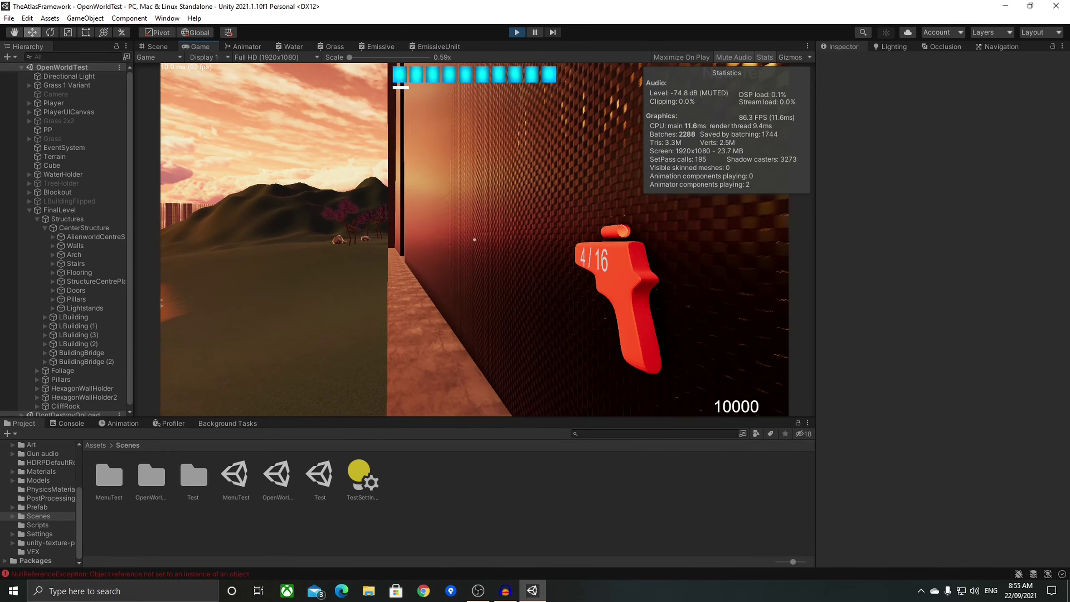
key("w")
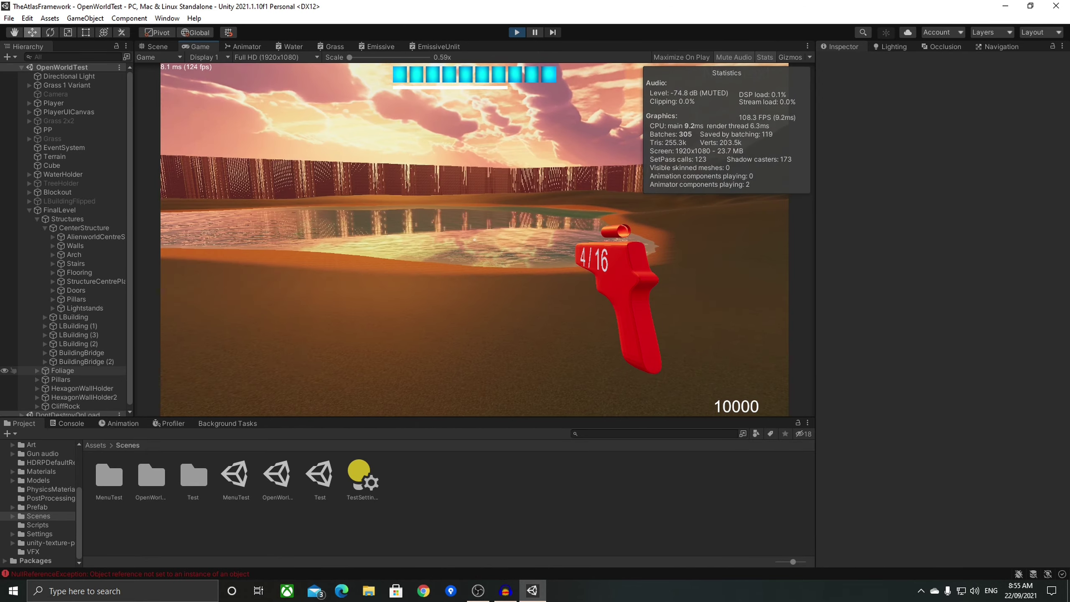
key("w")
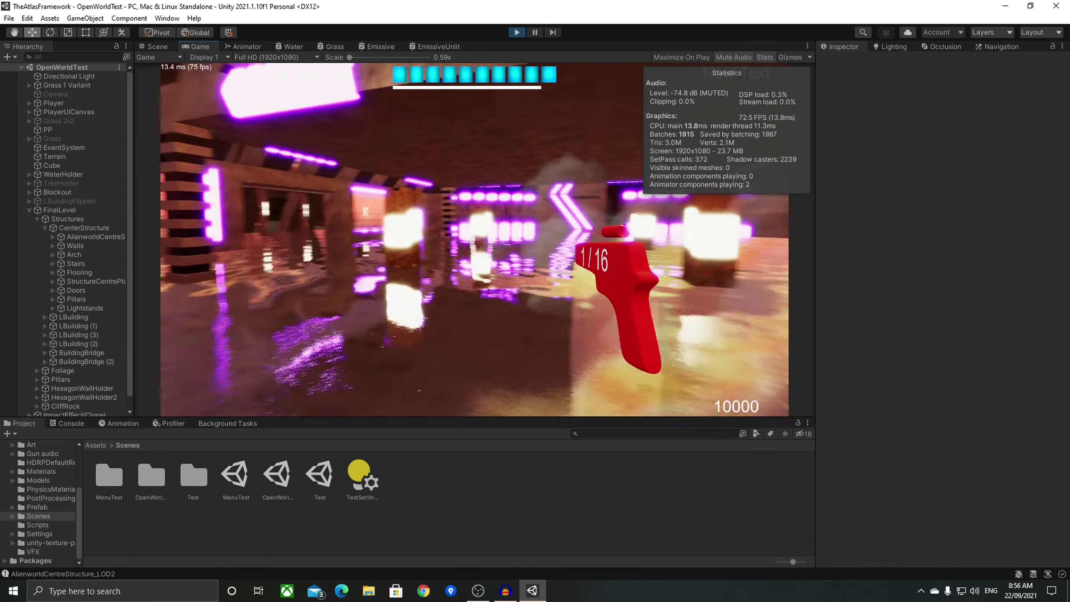
Step: Switch to the green gun inside the centre structure, fire it, and reload it
key("s")
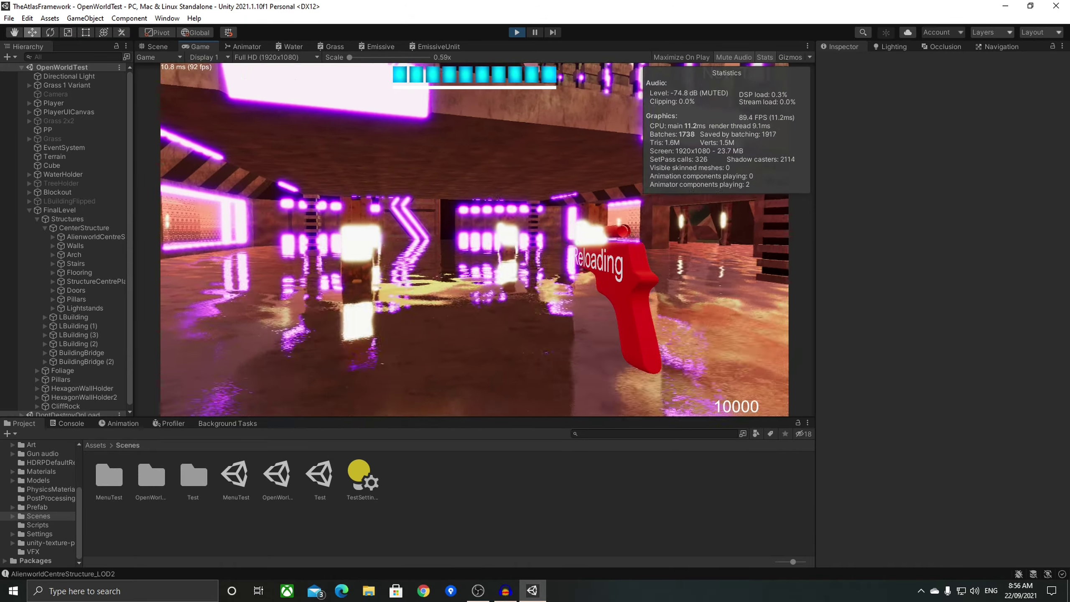
key("2")
left_click(474, 240)
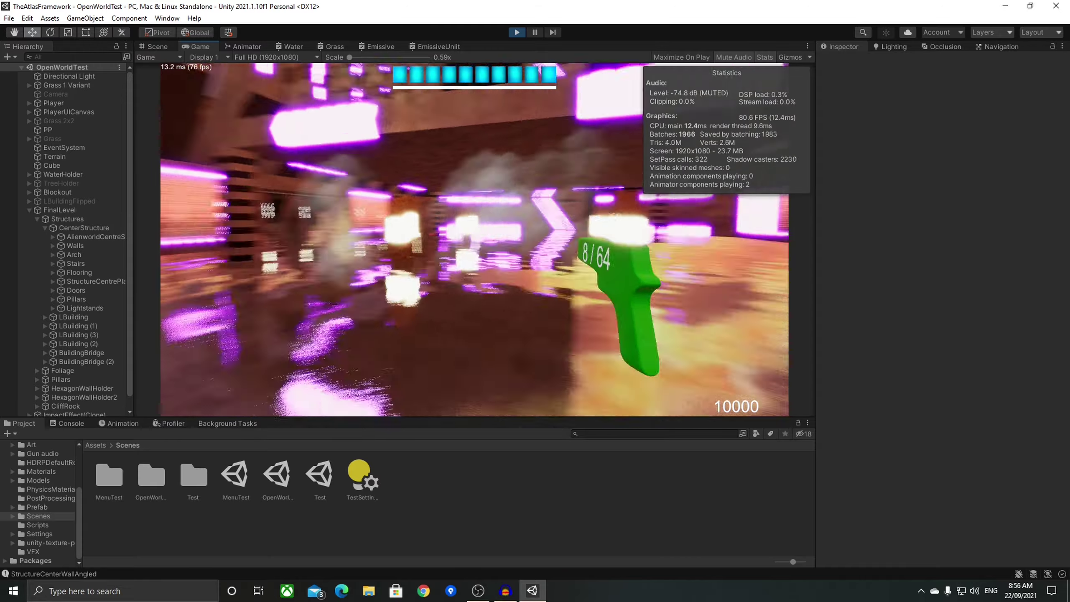
key("r")
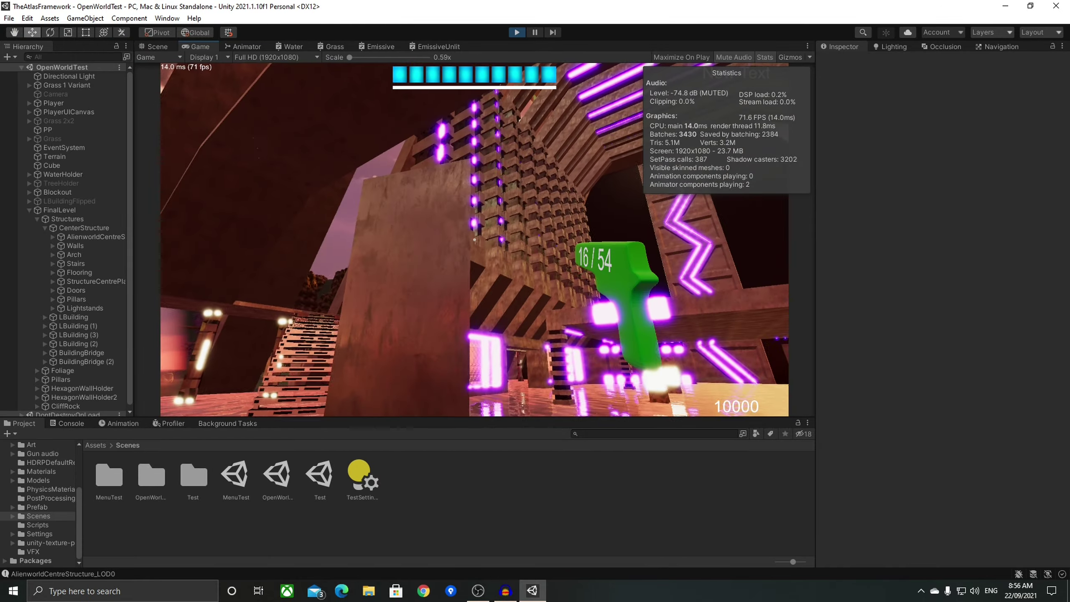
Step: Run the player to the purple-lit window, enable DXR and Recursive Rendering in the pause menu, and resume the game
key("w")
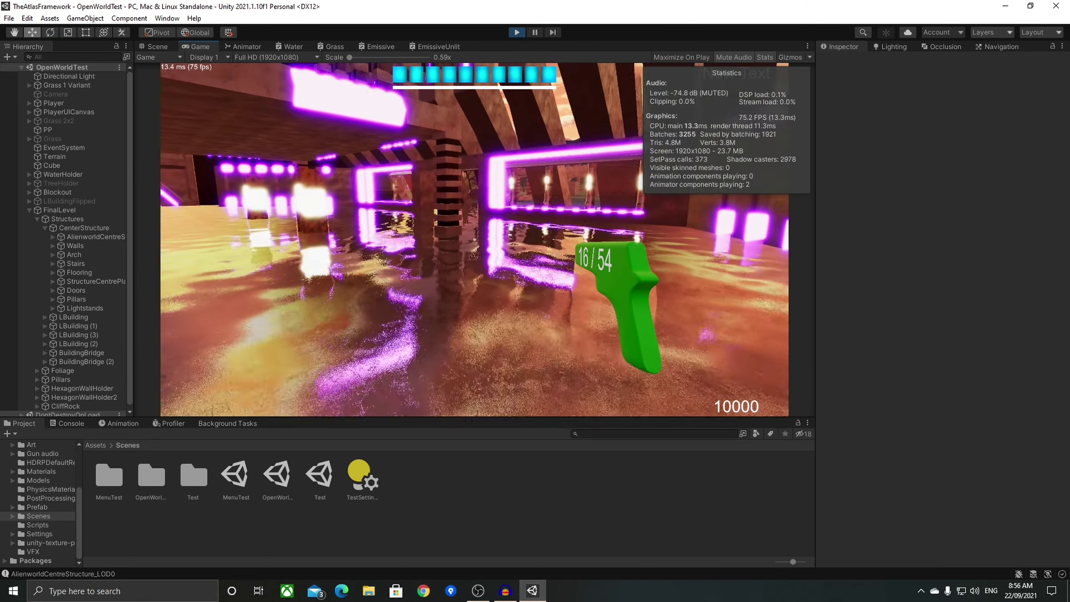
key("w")
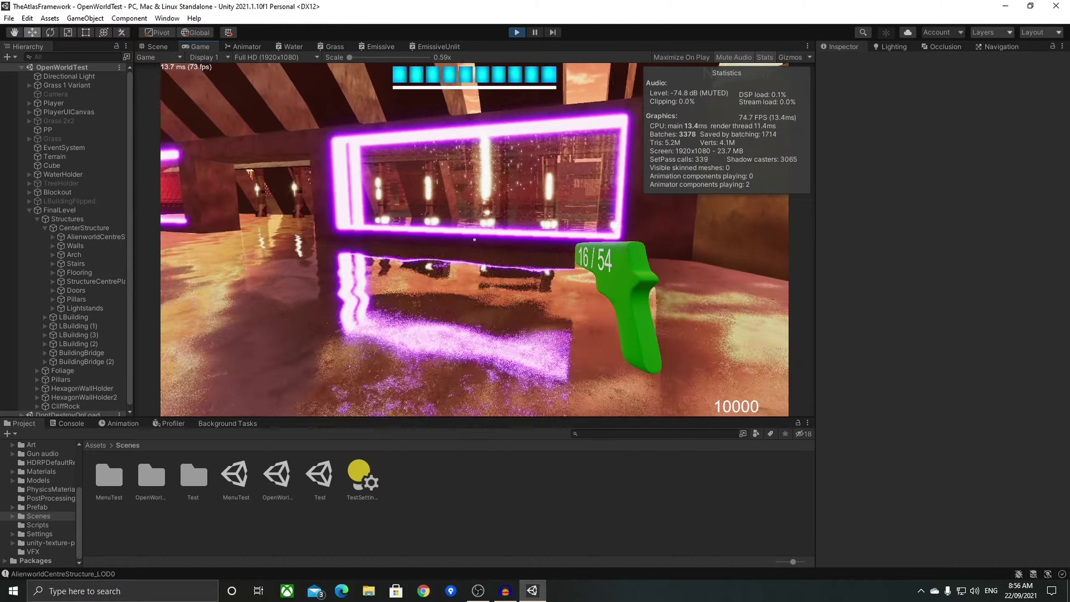
key("Escape")
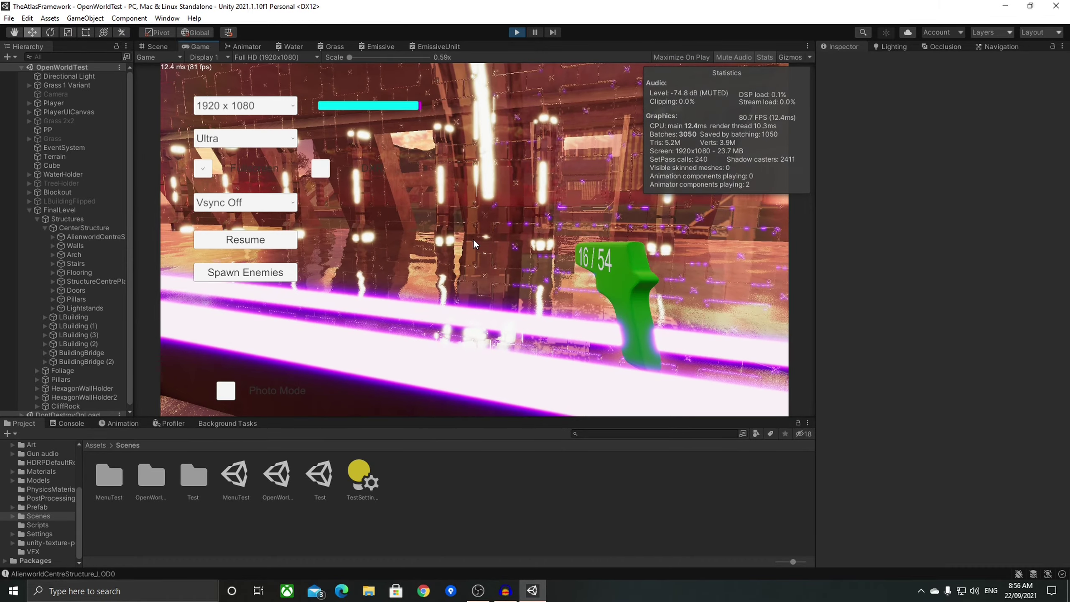
left_click(263, 239)
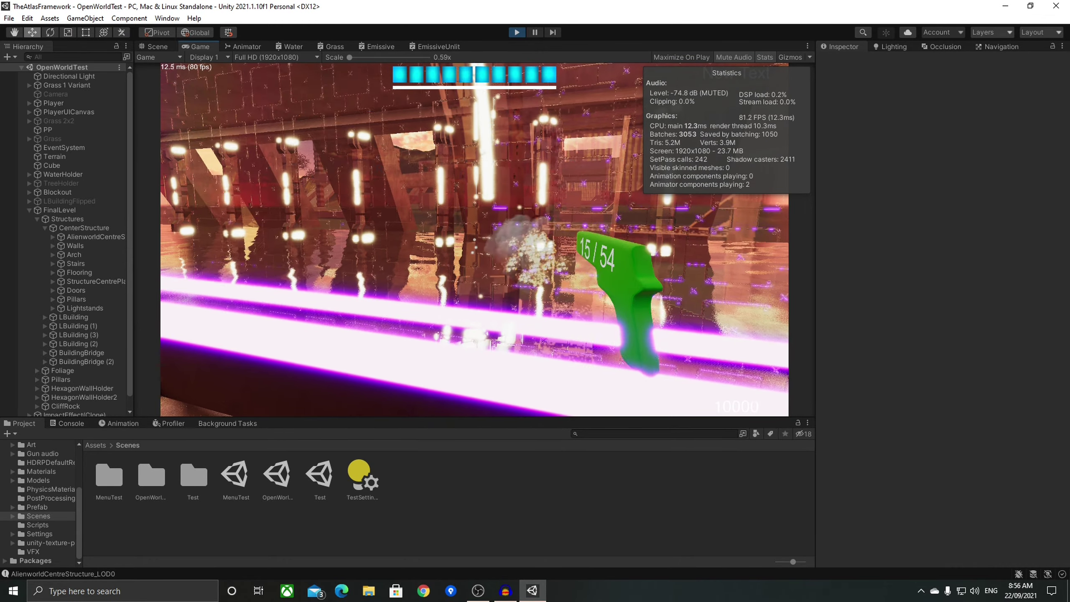
key("Escape")
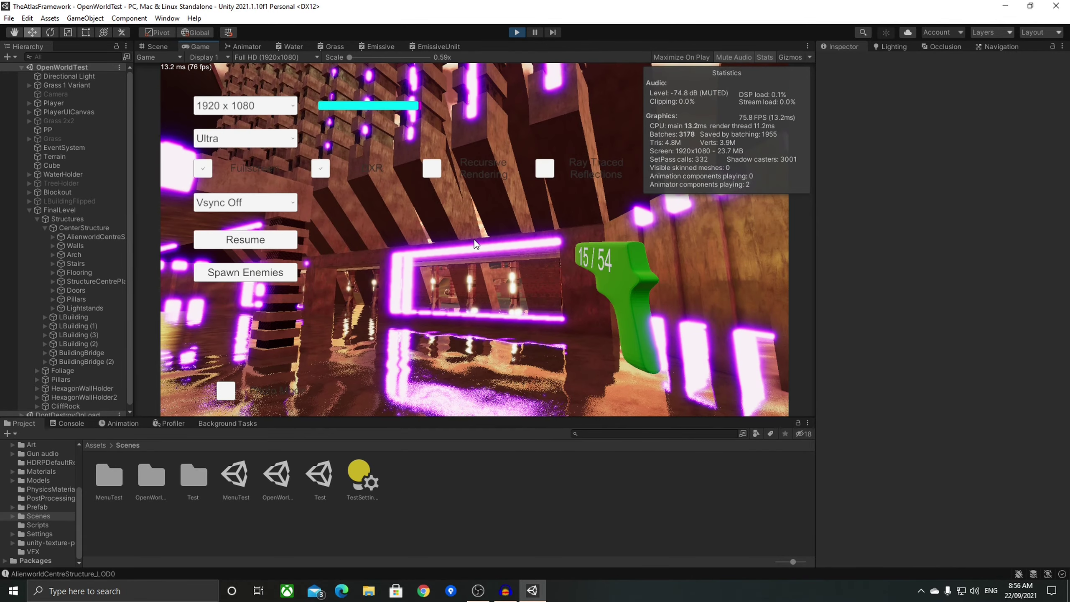
left_click(291, 242)
Step: Run the player through the structure to examine the glass walls, angled beams and light stands with Recursive Rendering
key("w")
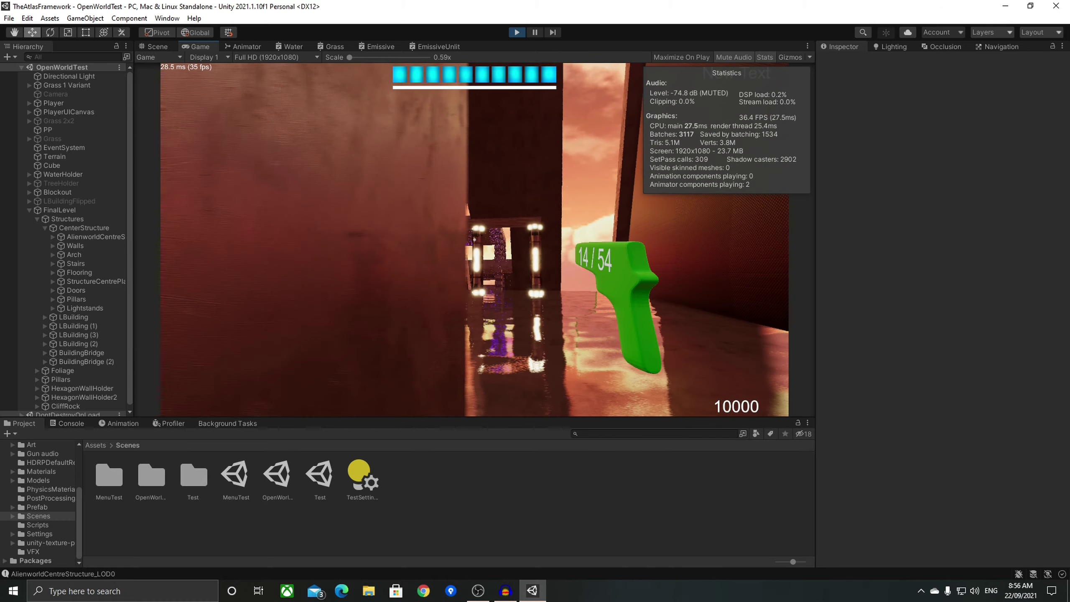
key("w")
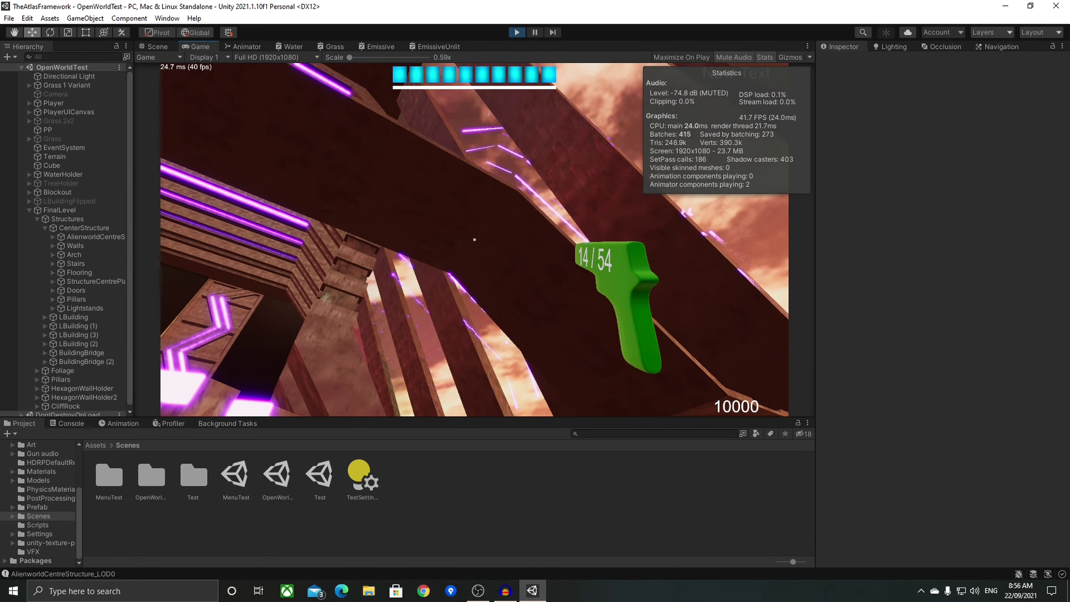
key("d")
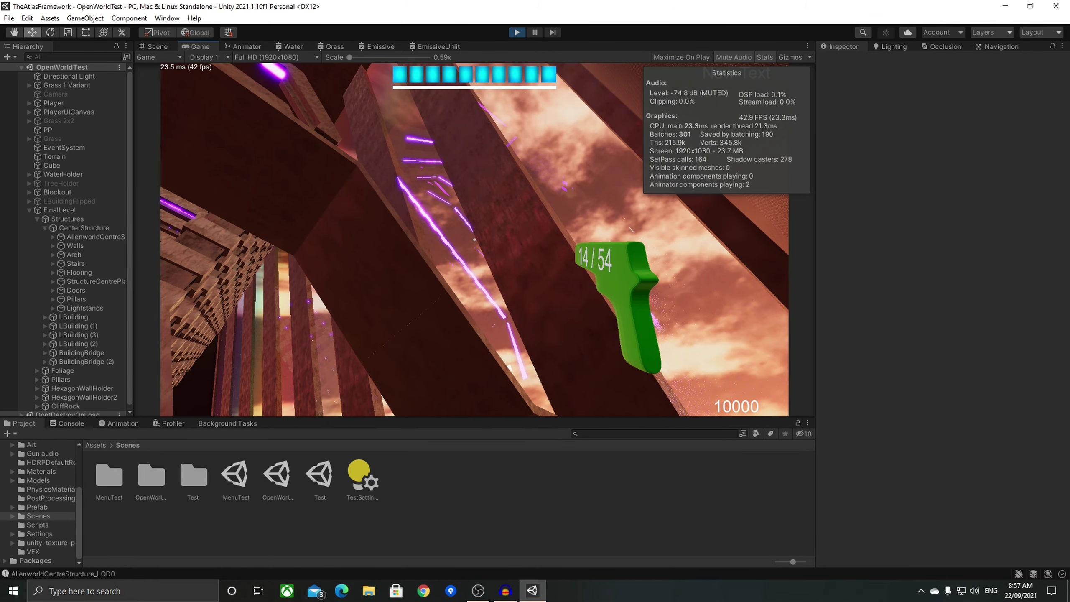
key("w")
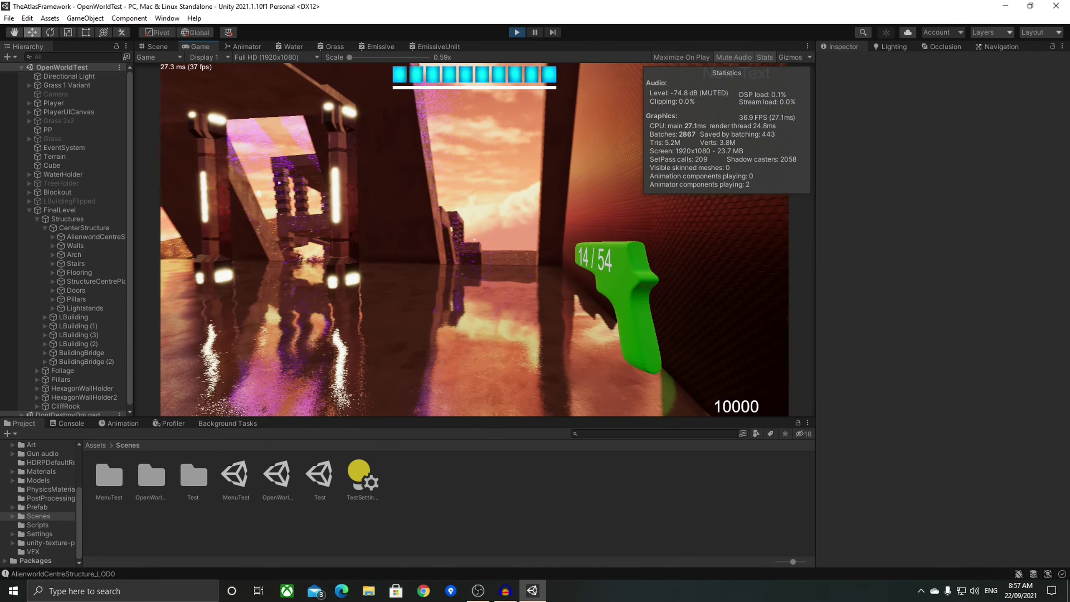
Step: Compare the view towards the outer buildings with Recursive Rendering disabled and re-enabled
key("Escape")
left_click(431, 168)
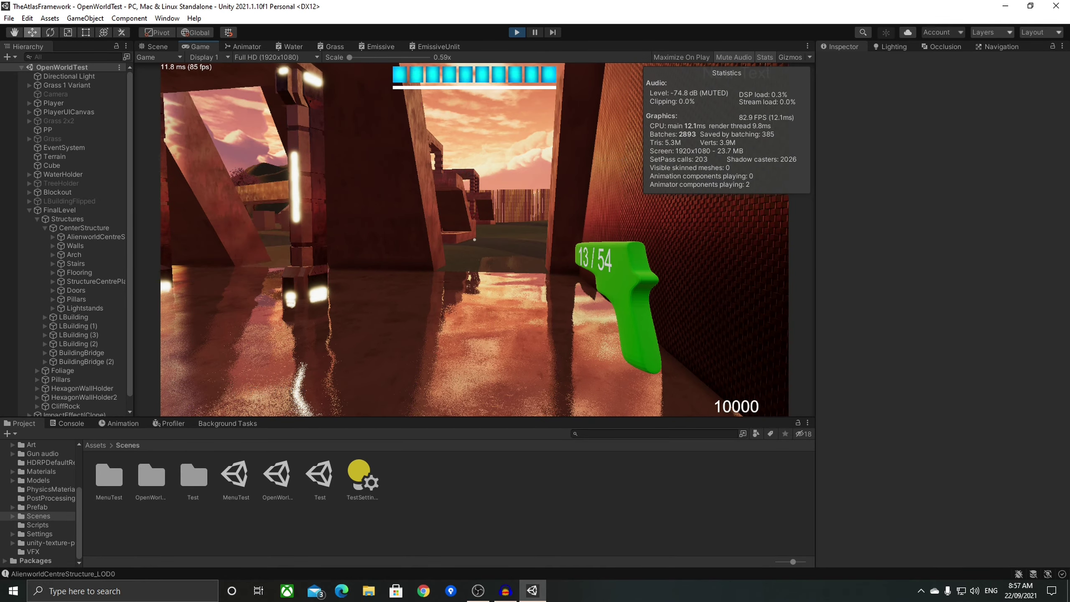
key("w")
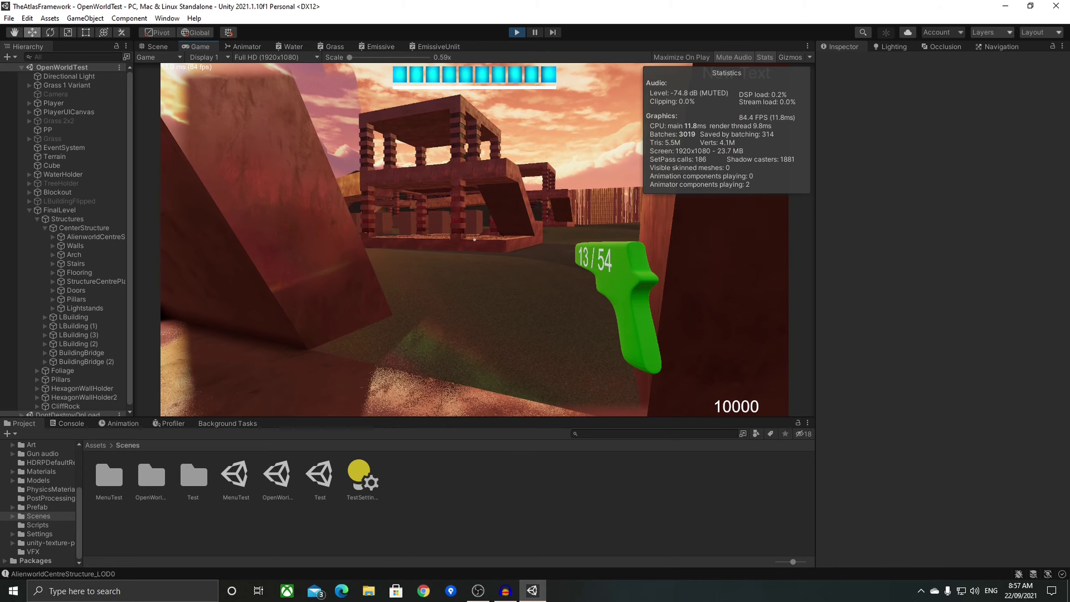
key("Escape")
left_click(438, 176)
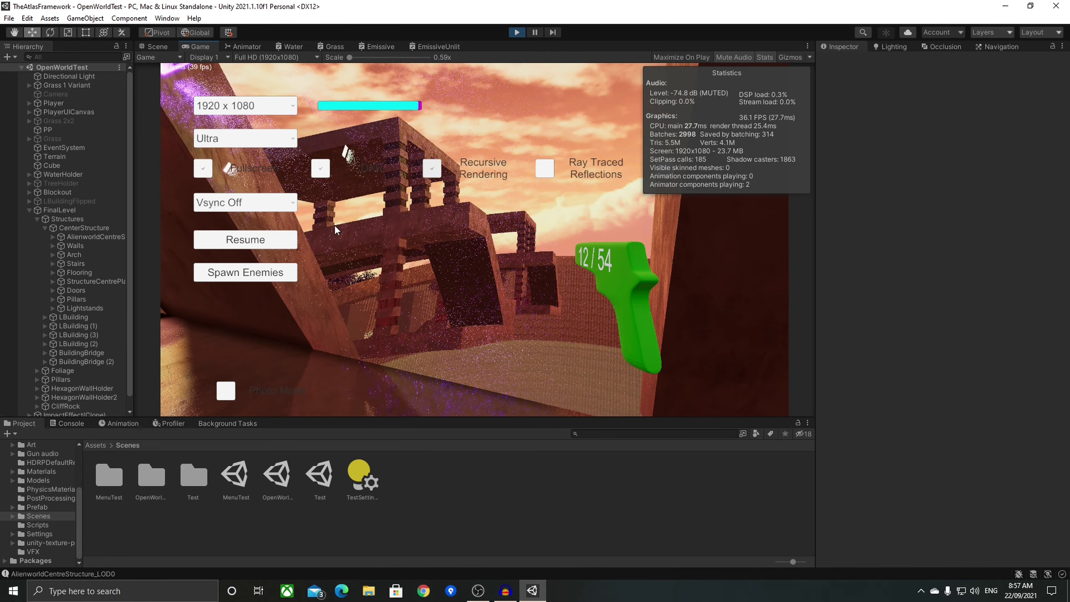
left_click(276, 243)
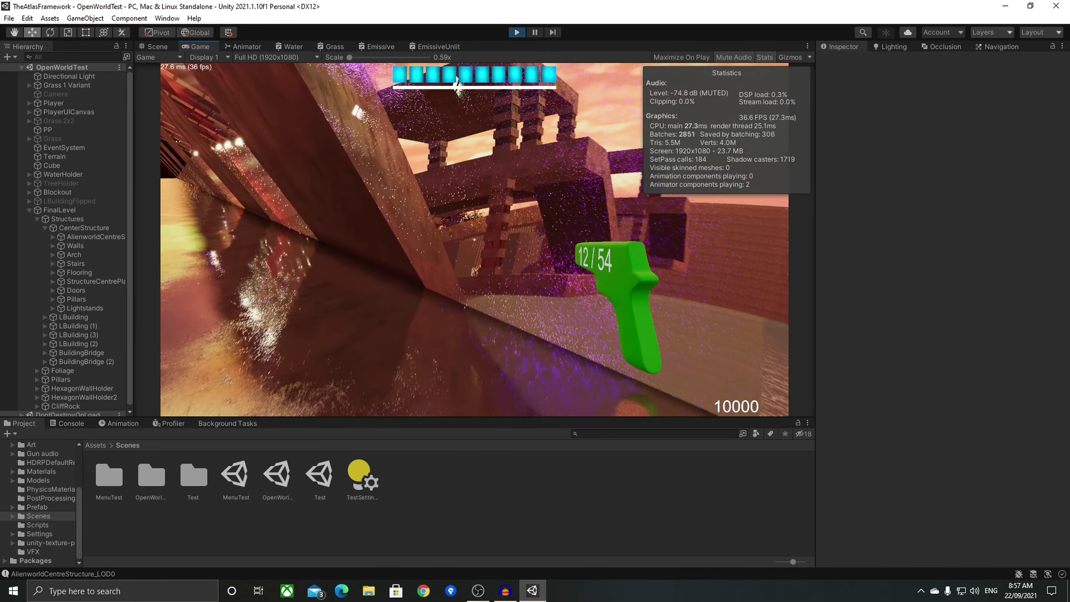
Step: Run the player back towards the floating staircase and disable Recursive Rendering in the pause menu
key("w")
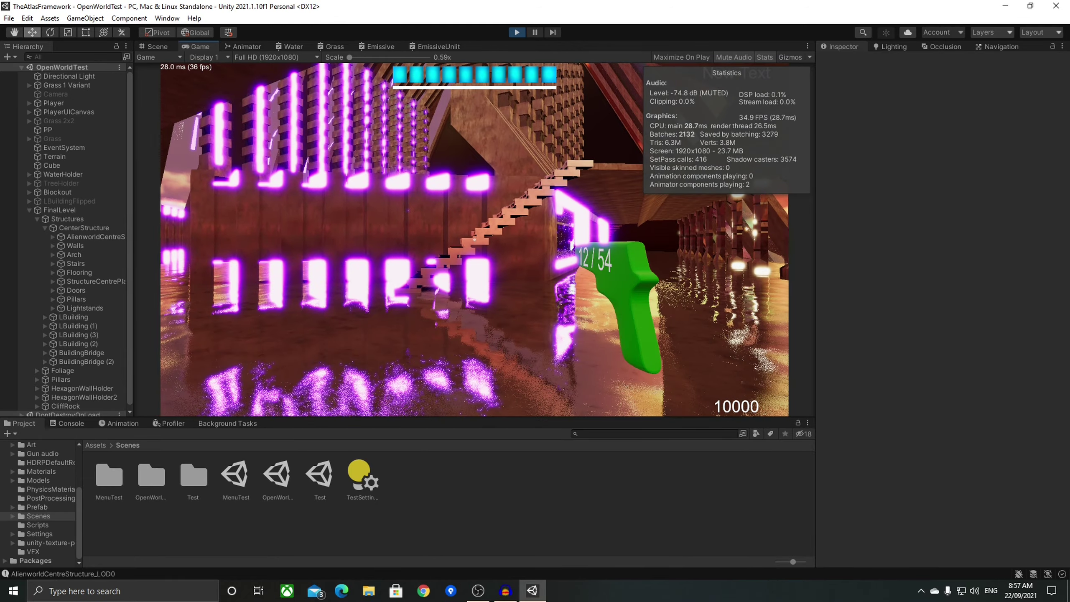
key("Escape")
left_click(433, 168)
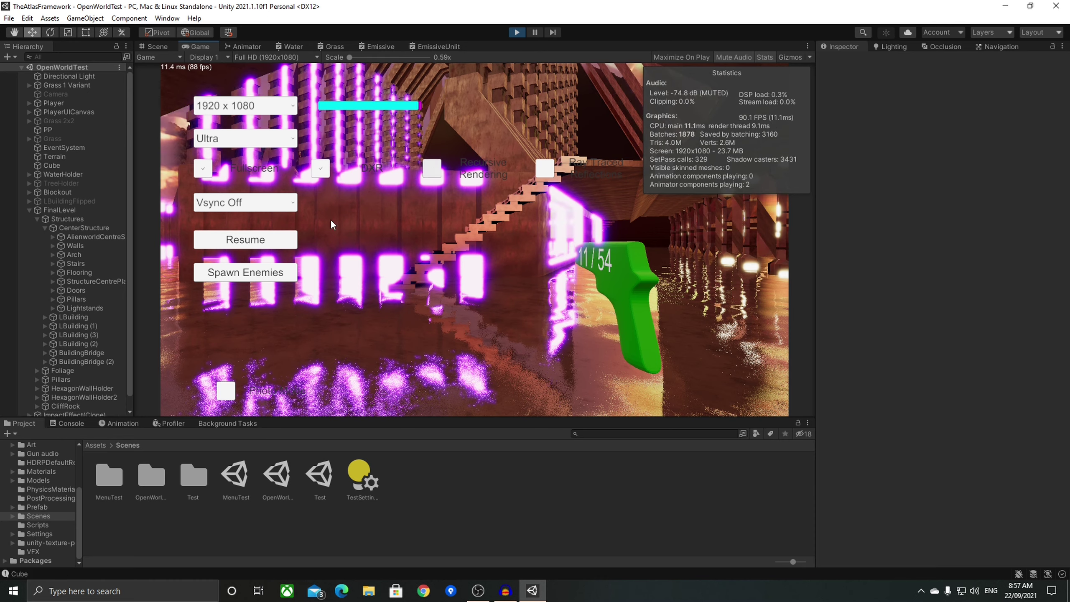
left_click(292, 239)
Step: Enable Ray Traced Global Illumination in the pause menu, hide the Statistics overlay, and resume the game
key("Escape")
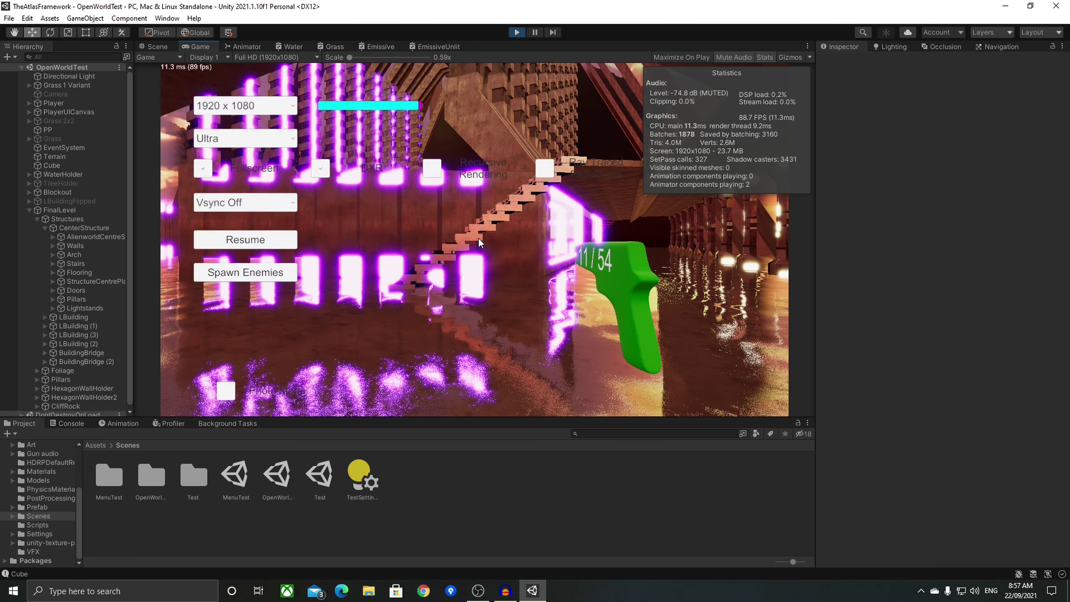
left_click(654, 178)
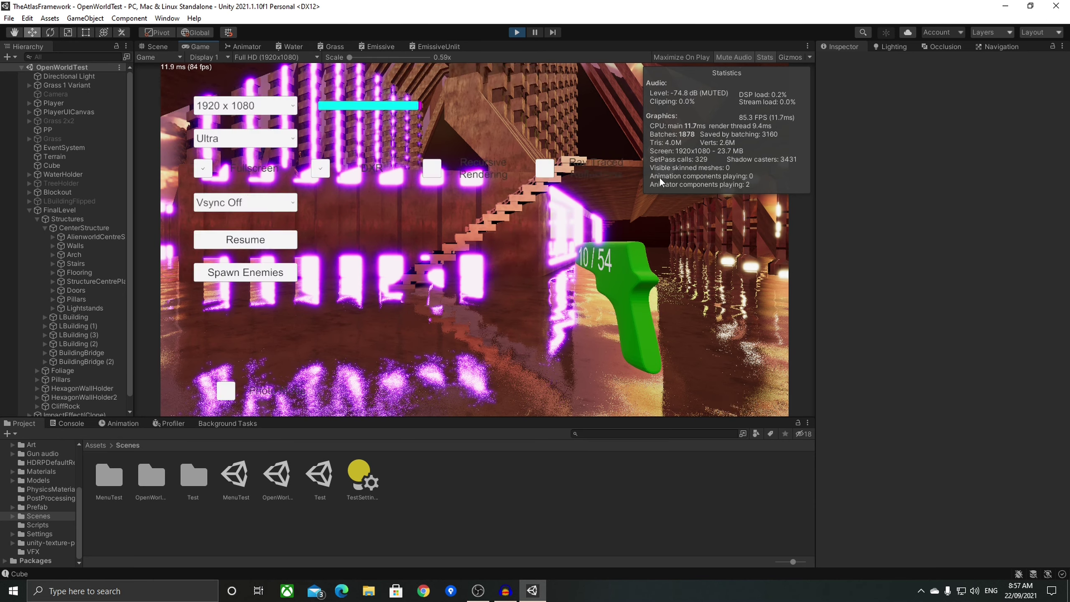
left_click(766, 57)
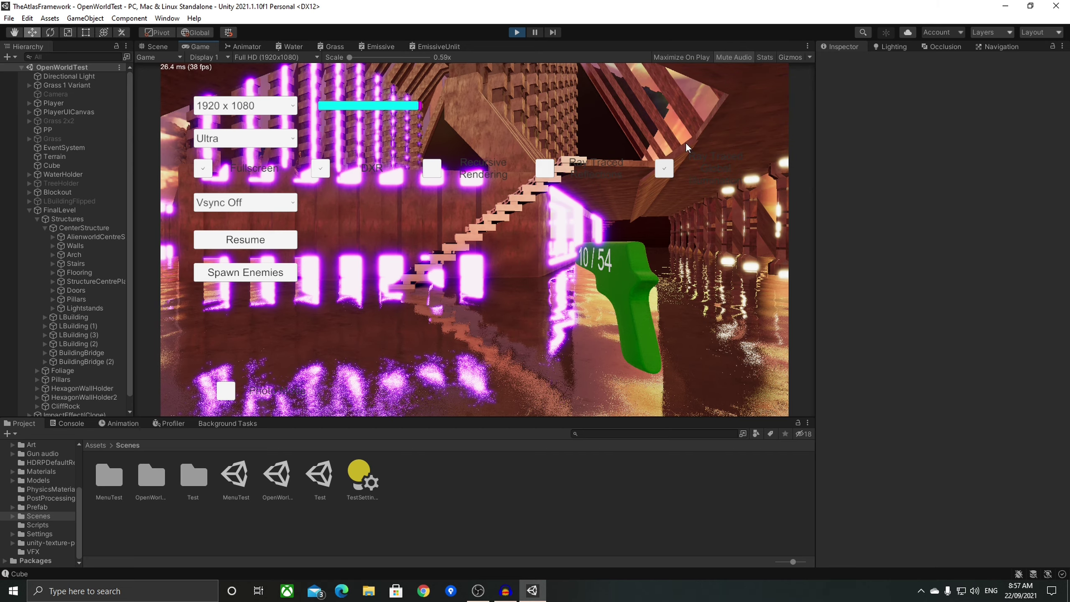
left_click(290, 244)
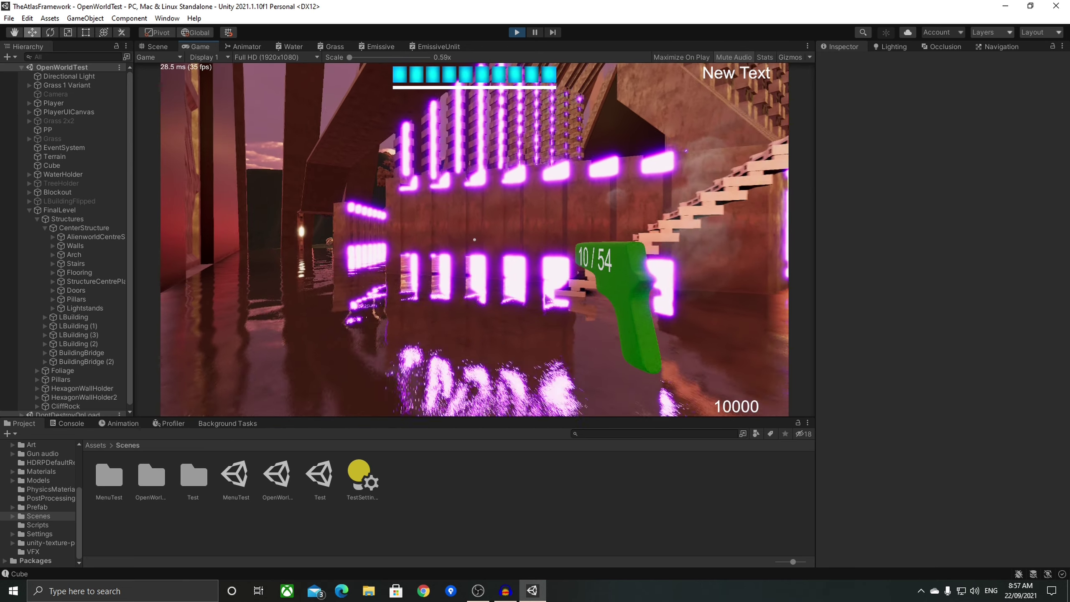
Step: Run the player along the purple-lit walls and disable Ray Traced Global Illumination in the pause menu
key("w")
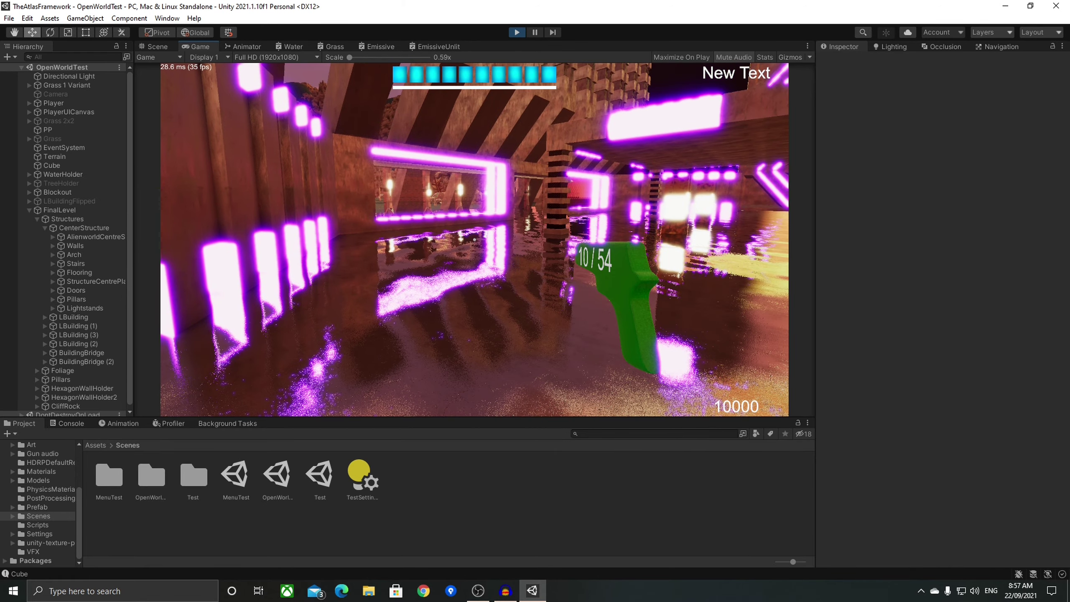
key("Escape")
left_click(666, 169)
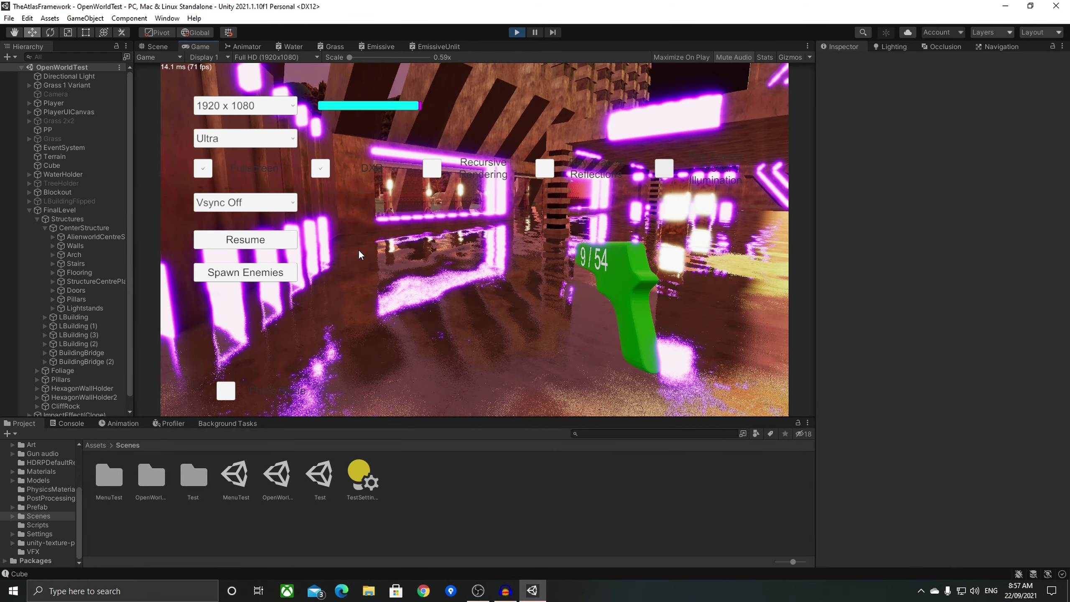
Step: Enable Photo Mode with Path Tracing, view the purple-lit interior from several angles, turn both off, and resume the game
left_click(250, 388)
left_click(235, 339)
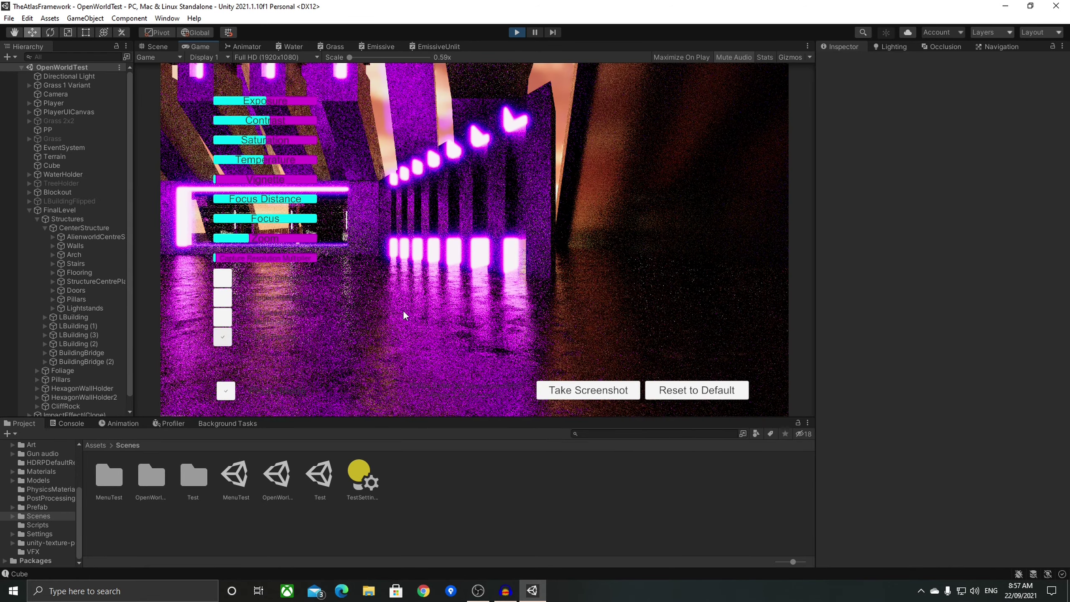
right_click_drag(475, 240, 346, 217)
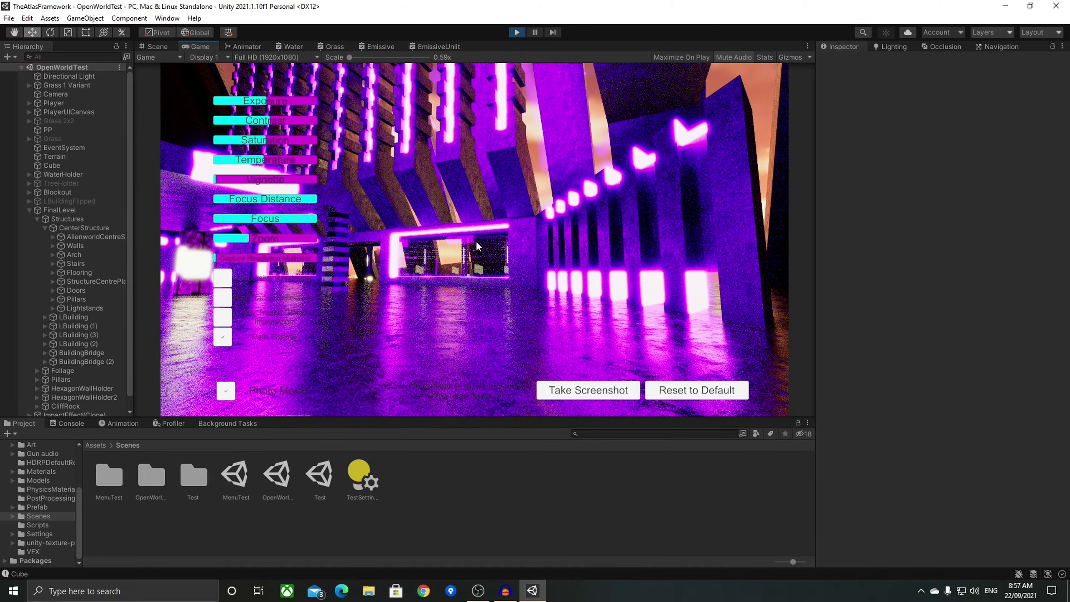
right_click_drag(568, 254, 330, 298)
left_click(269, 329)
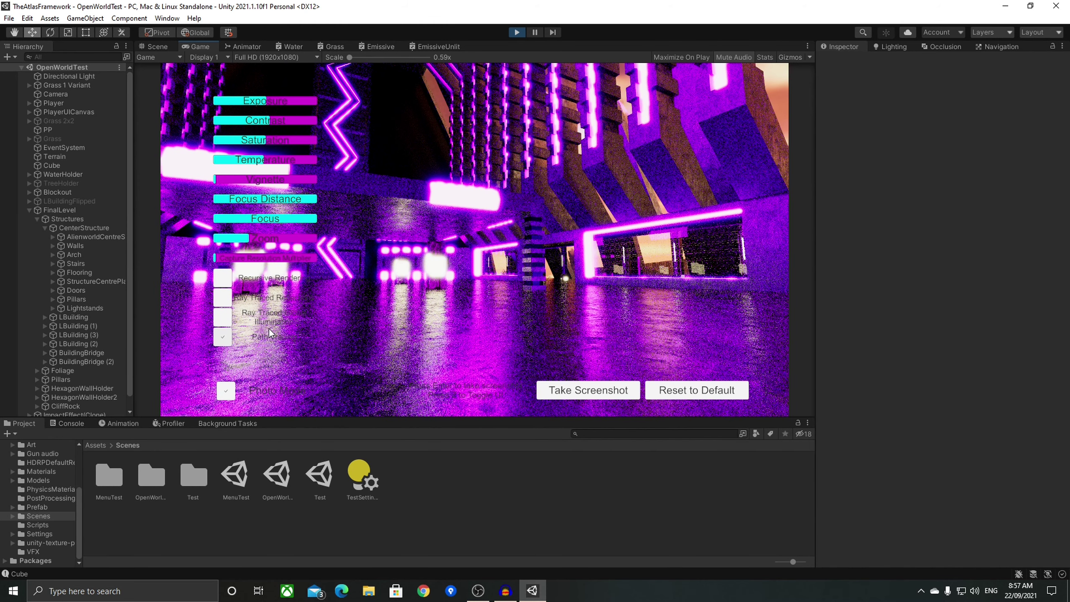
left_click(246, 385)
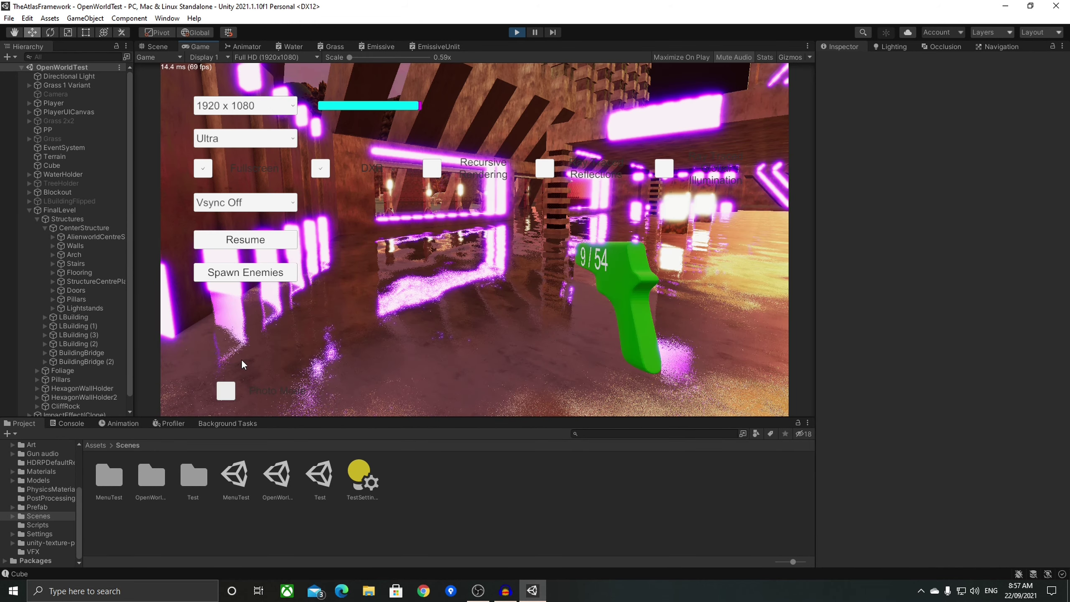
left_click(280, 240)
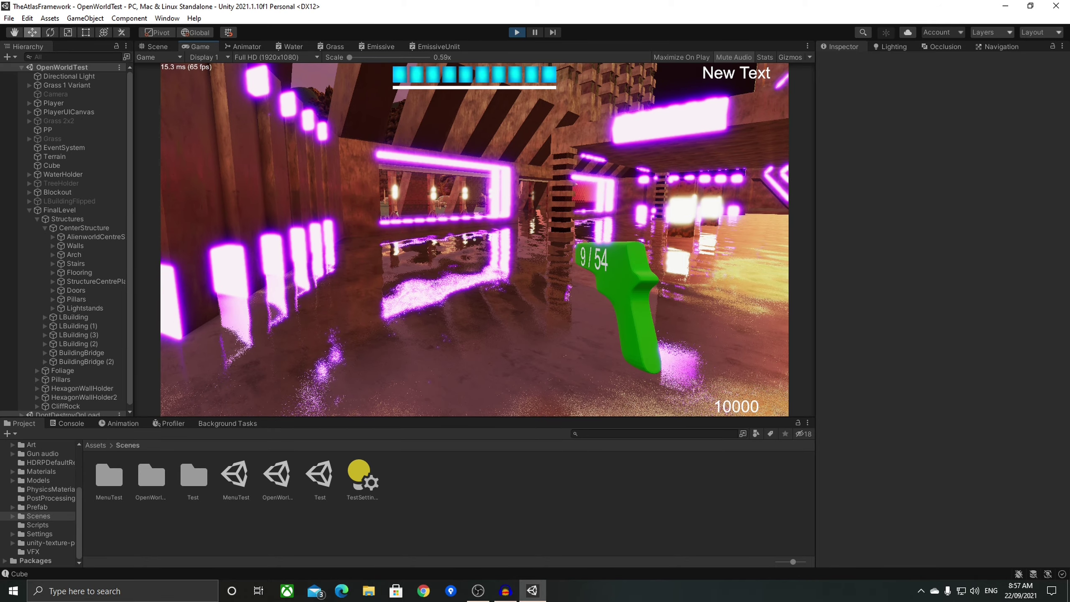
Step: Reload the green gun and run the player past the purple light panels and out to the purple trees
key("r")
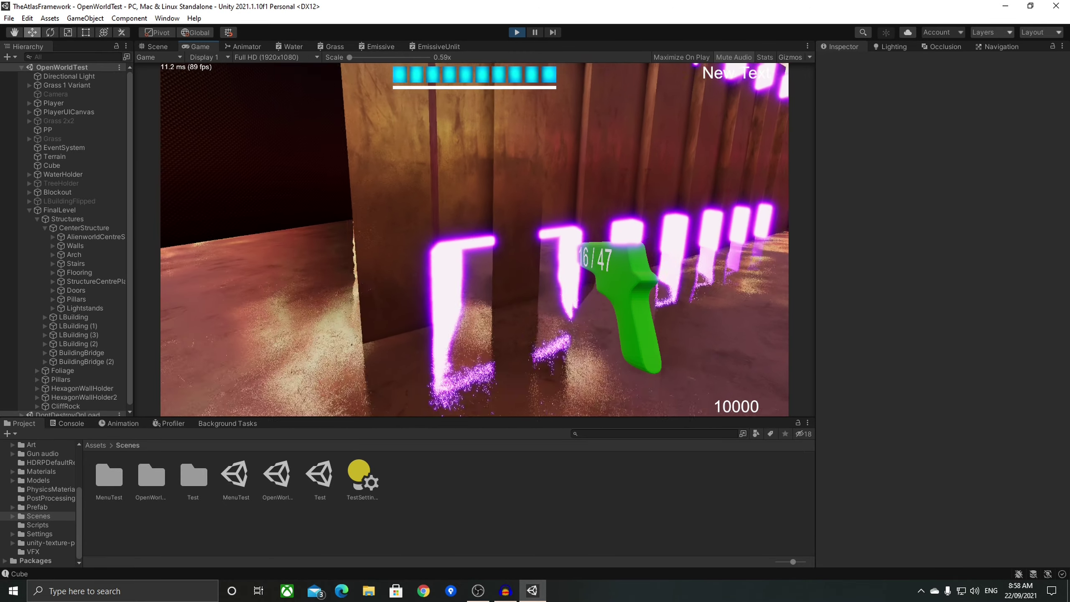
key("w")
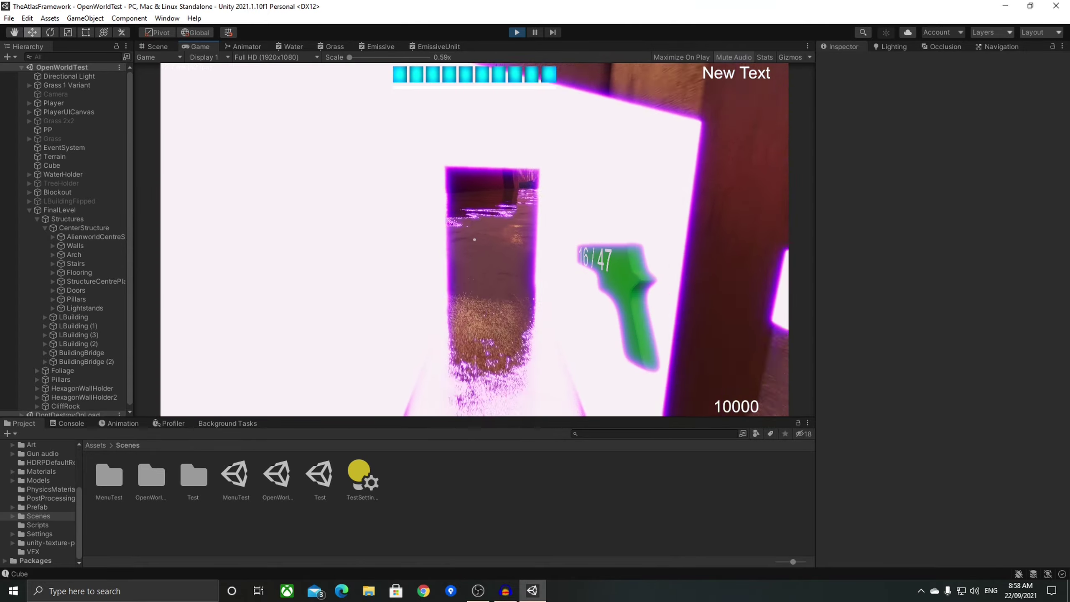
key("ctrl+s")
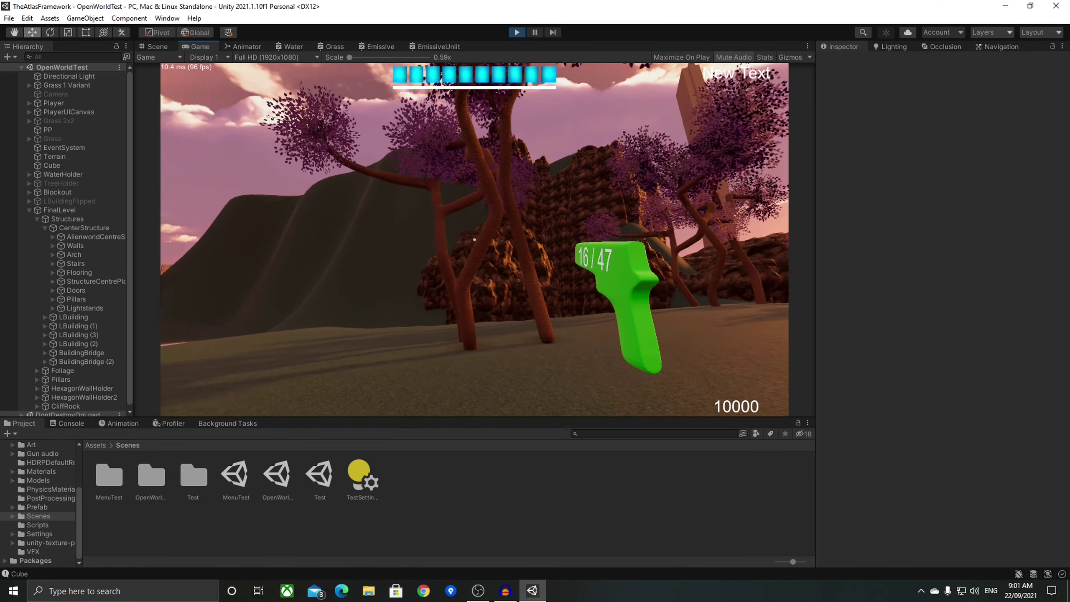
Step: Run the player among the broken space rock fragments and examine their iridescent surfaces up close from several angles
left_click(475, 239)
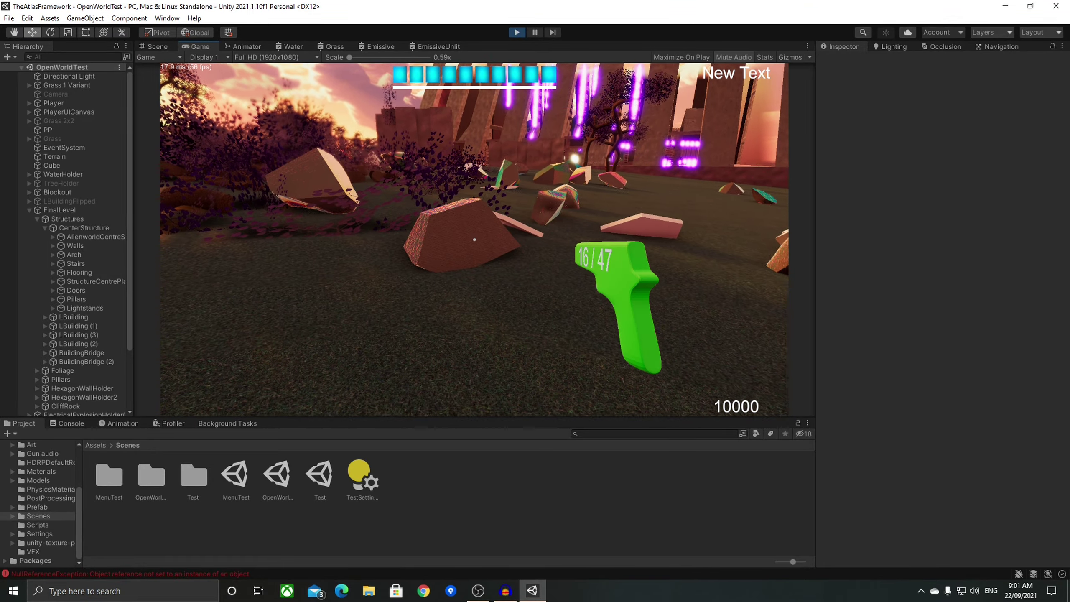
key("w")
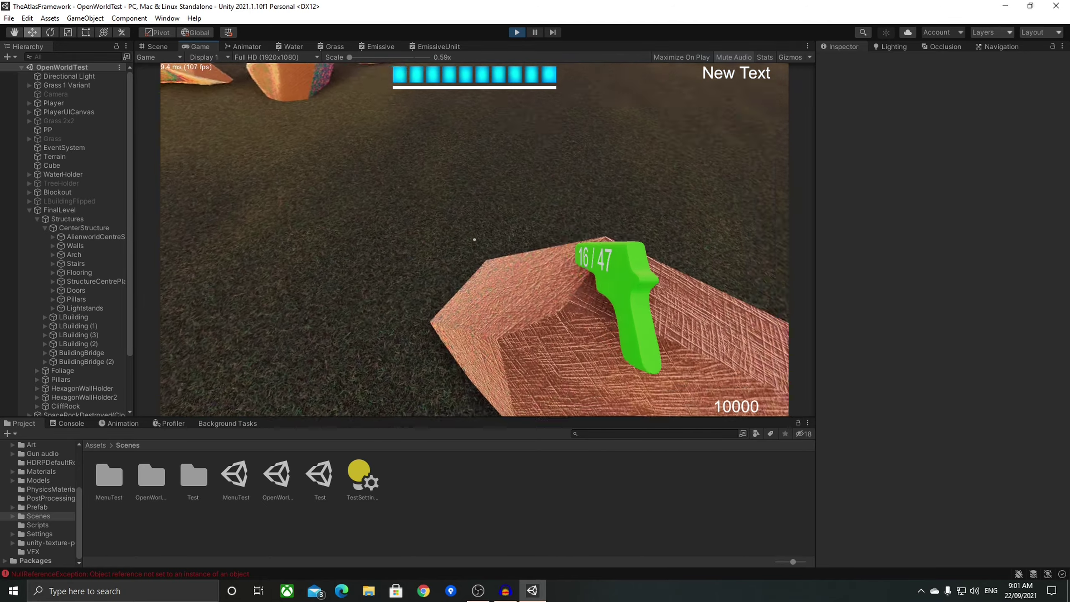
mouse_move(474, 239)
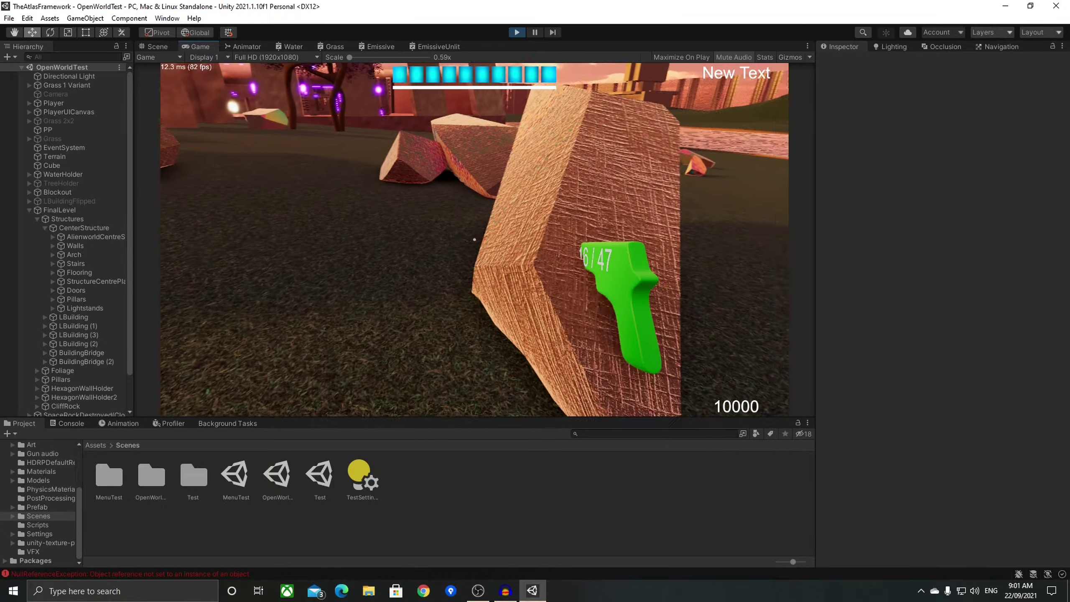
key("w")
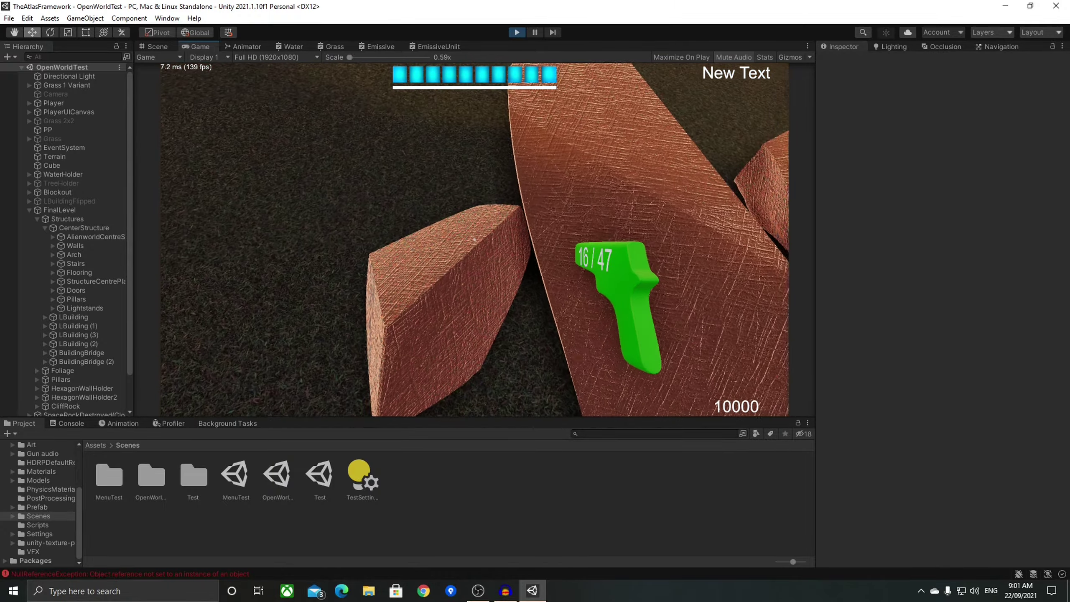
key("w")
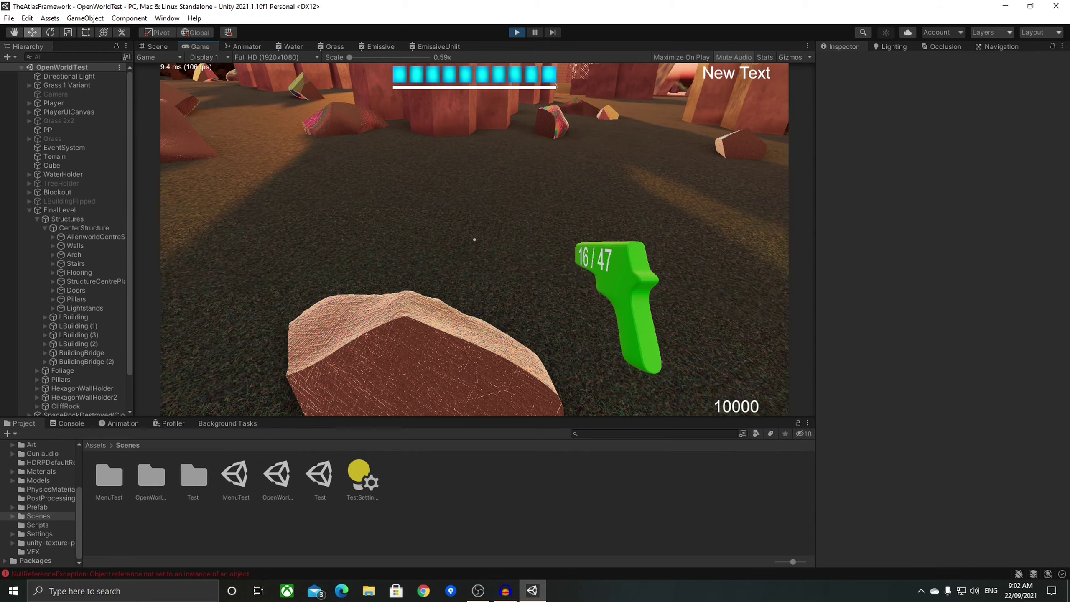
key("w")
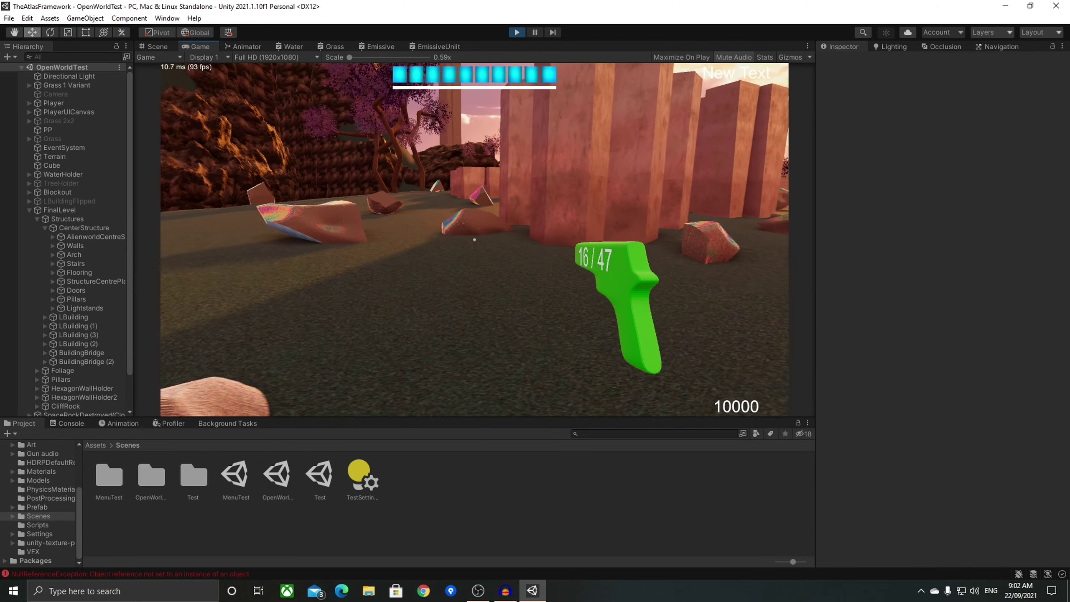
key("w")
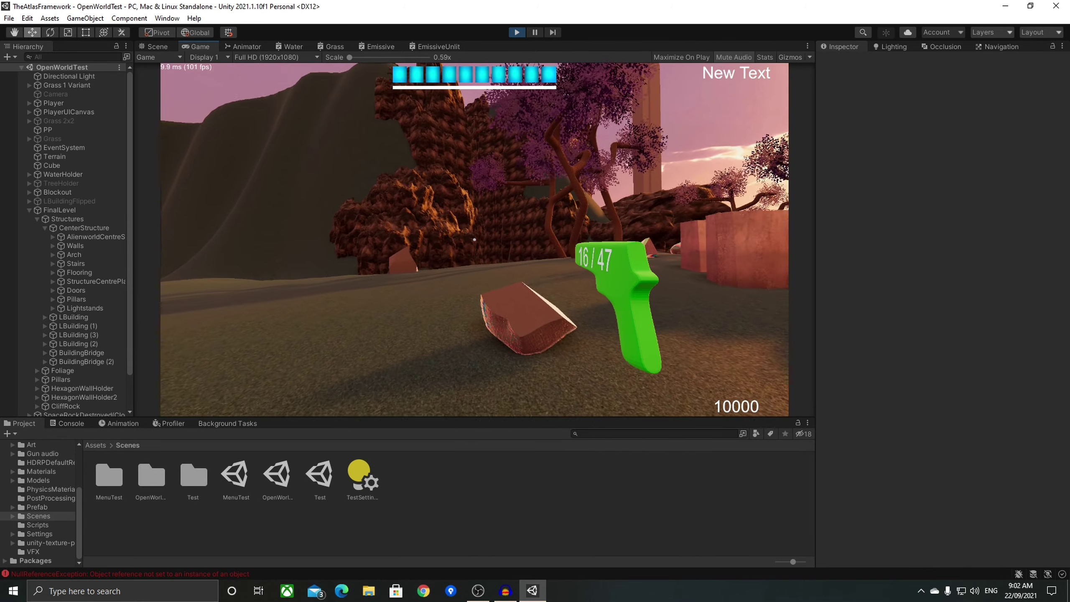
key("w")
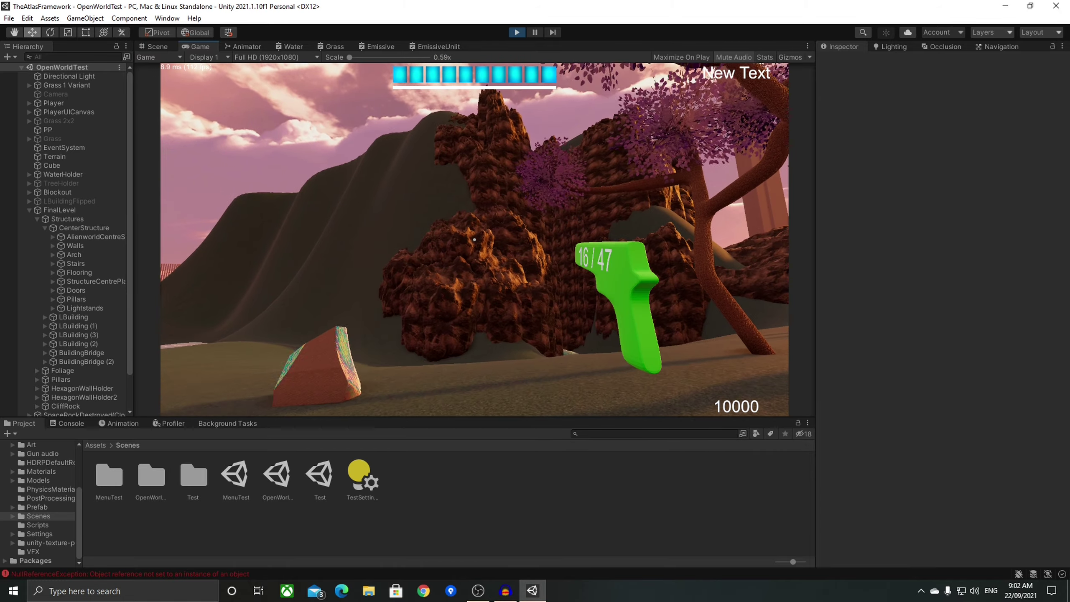
key("w")
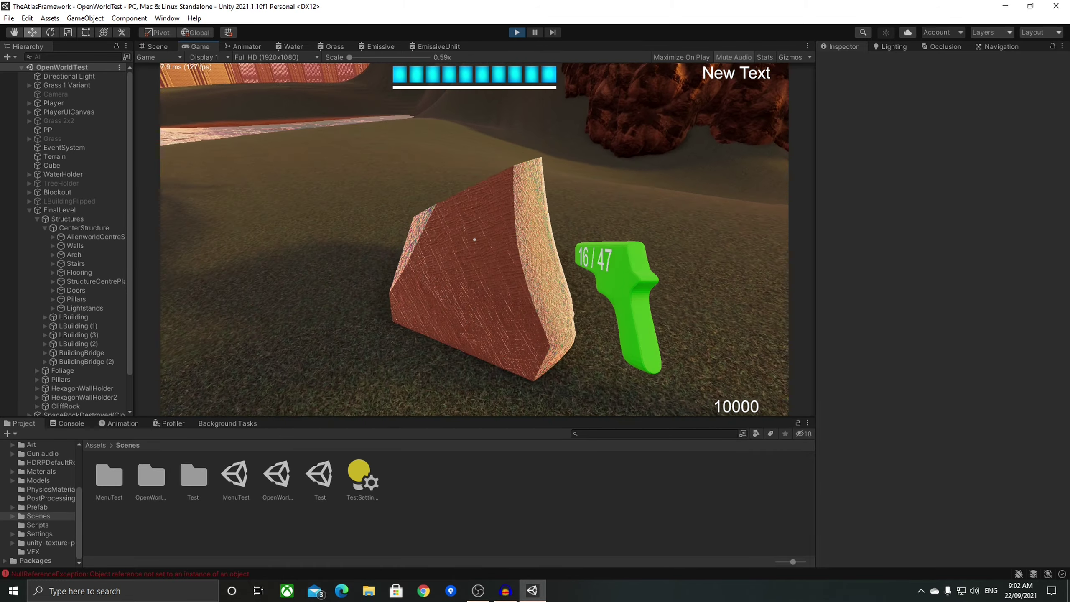
key("w")
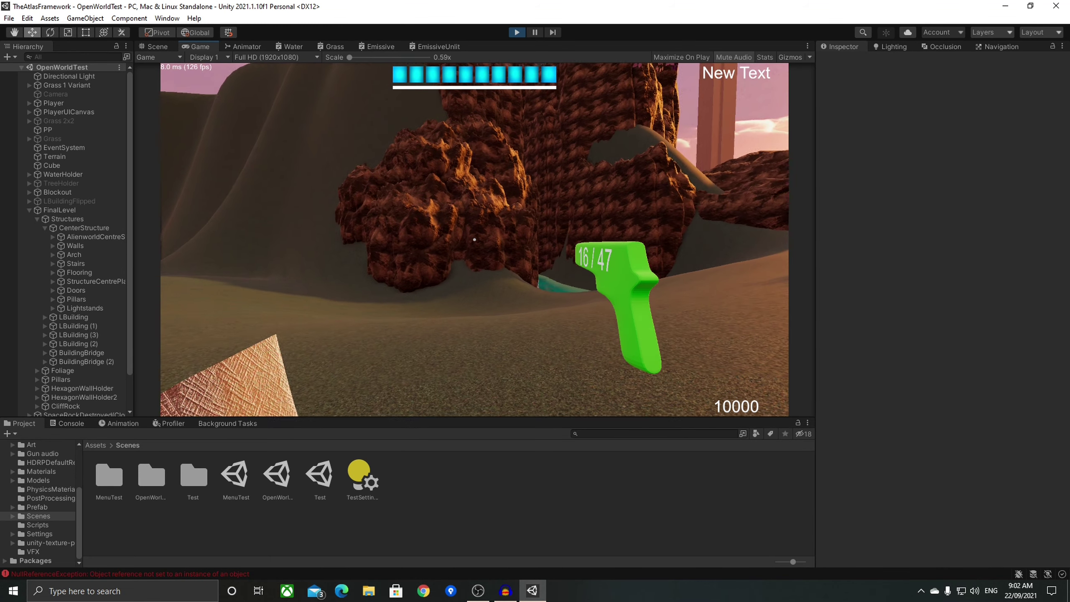
Step: Pause the game, set the CliffRock material's Material Type to Iridescence, and resume play
key("Escape")
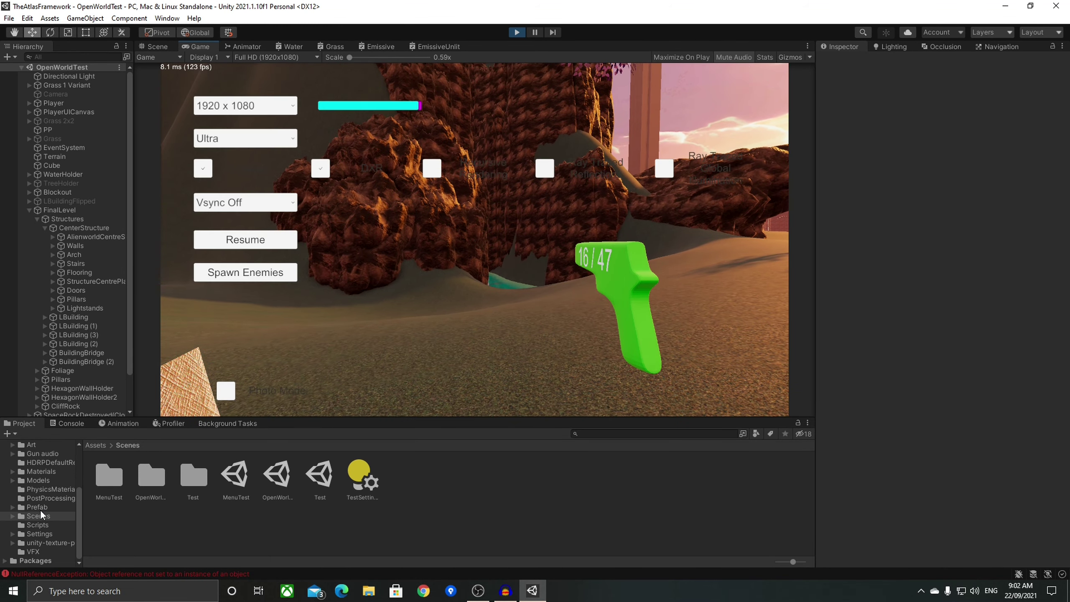
left_click(44, 471)
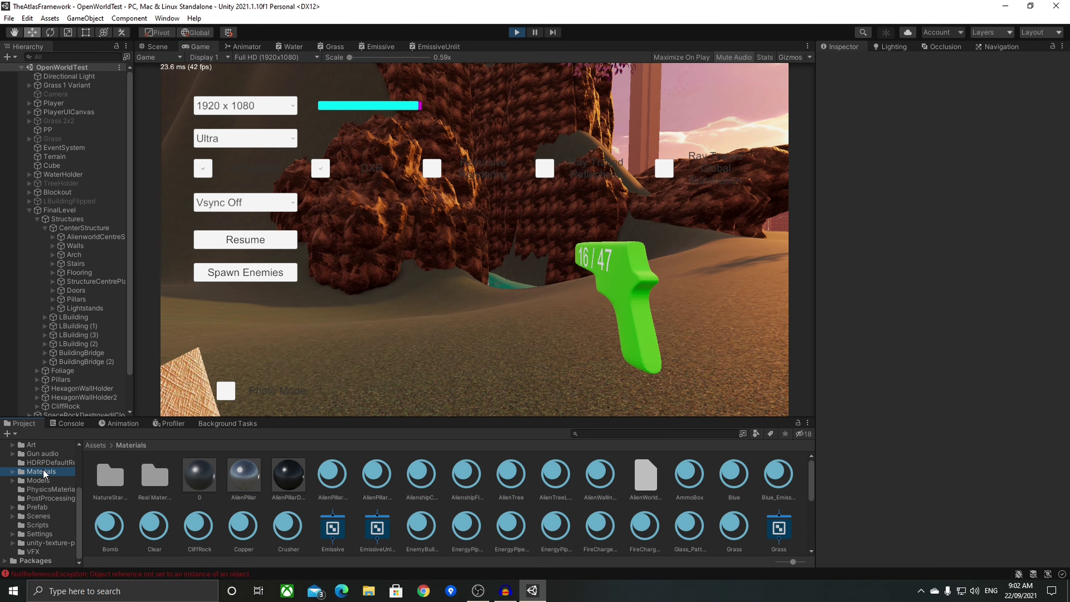
left_click(194, 532)
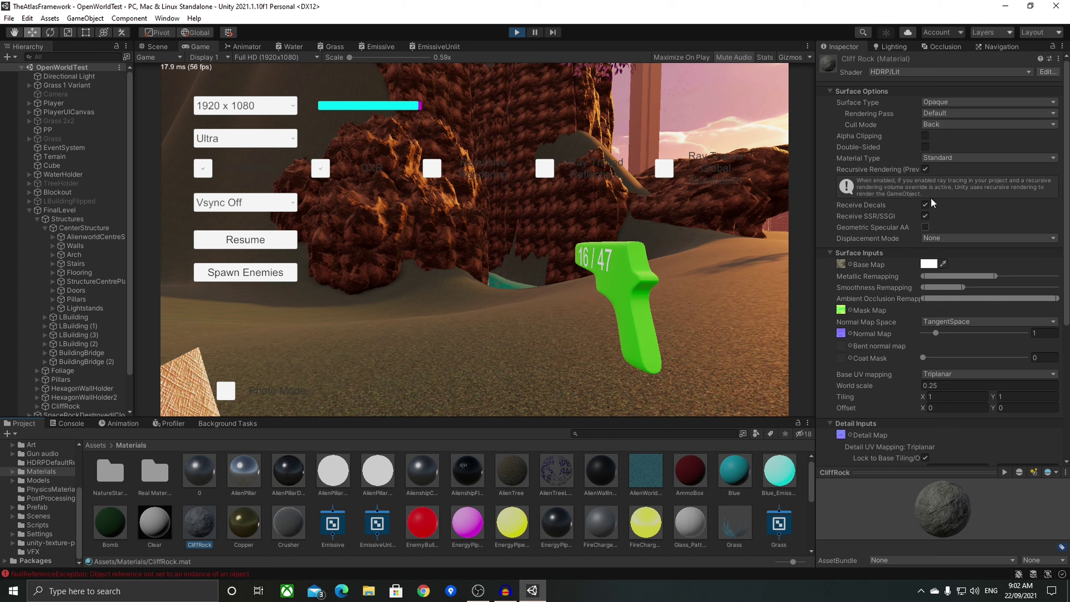
left_click(932, 158)
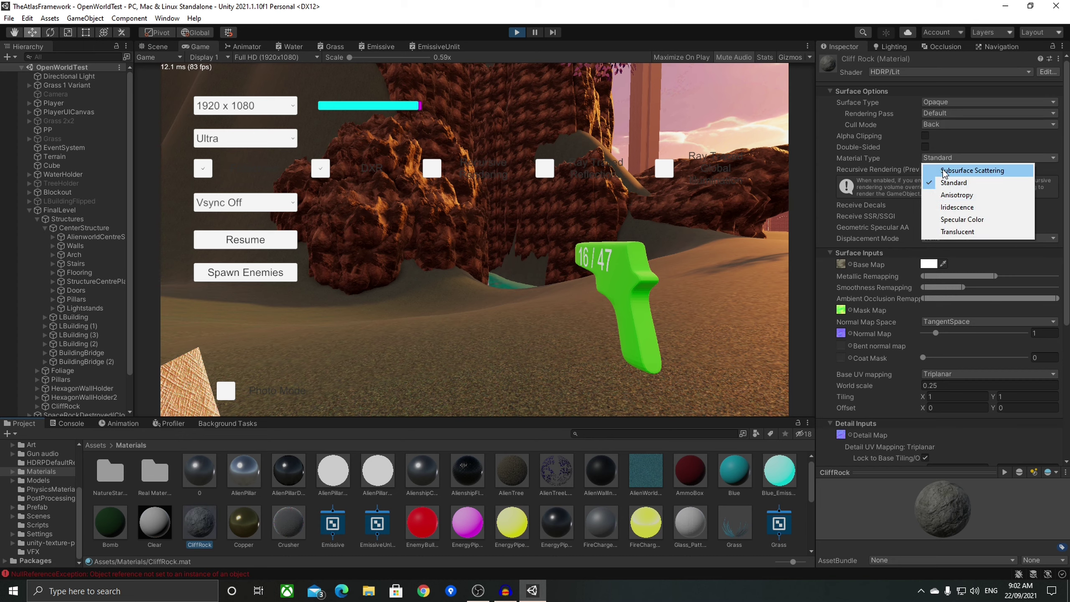
left_click(957, 207)
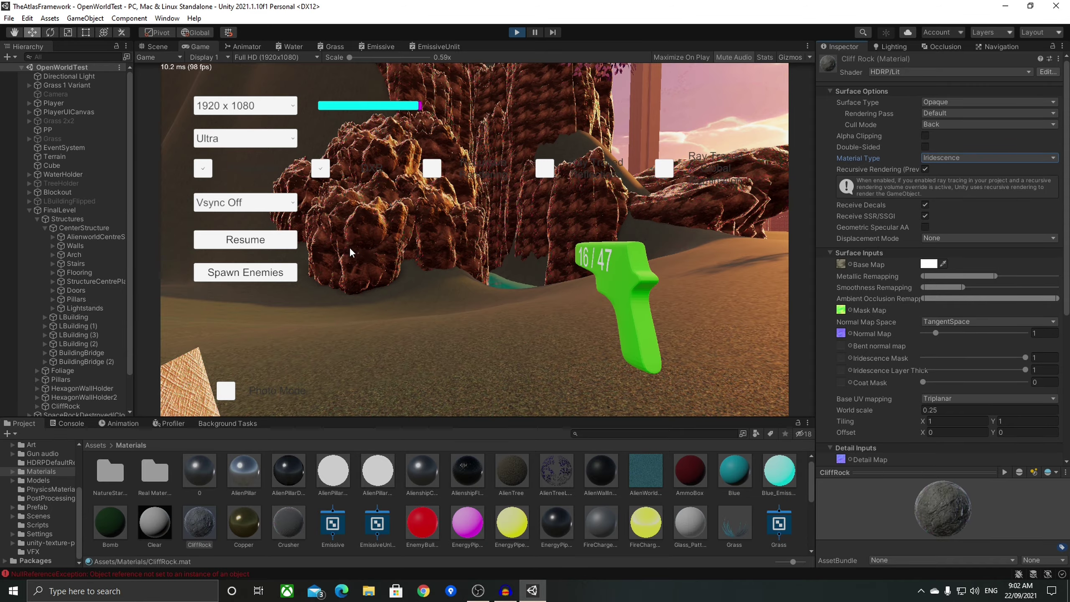
left_click(294, 239)
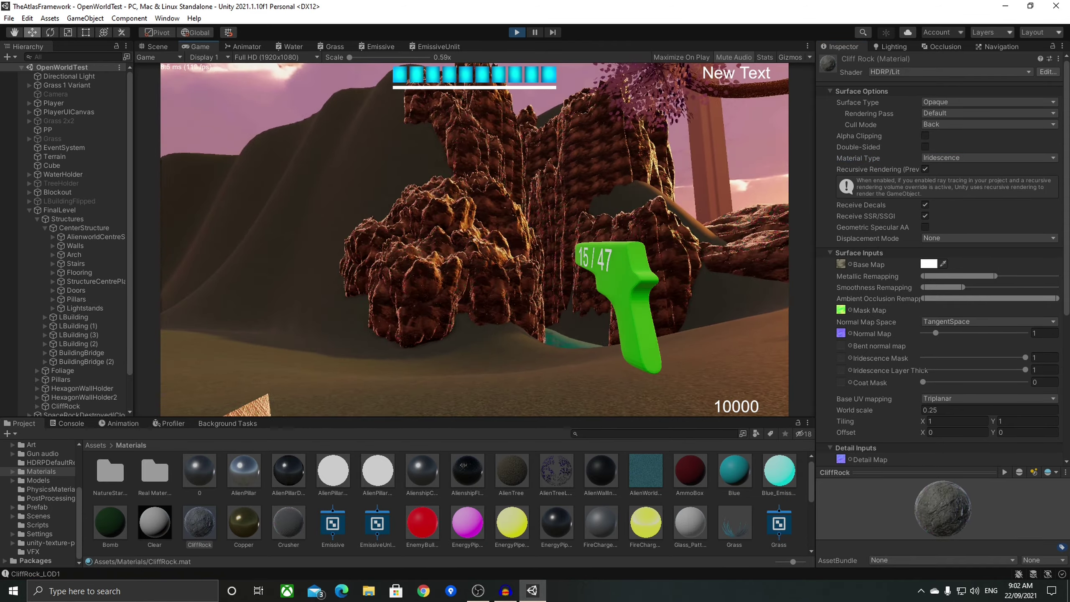
Step: Pause again, restore the CliffRock material's Material Type to Standard, and resume the game
key("Escape")
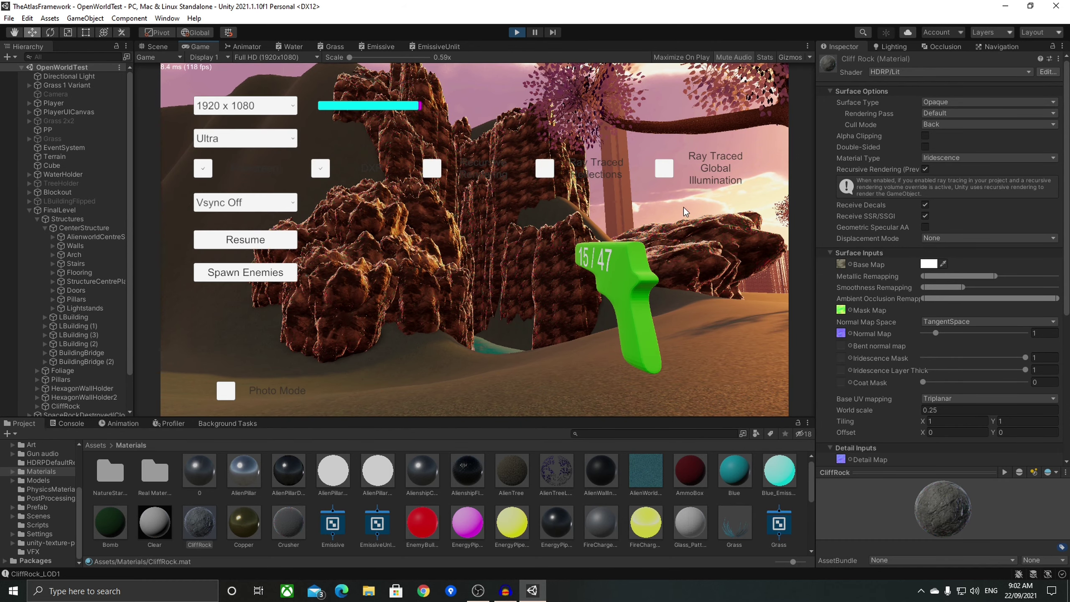
left_click(955, 160)
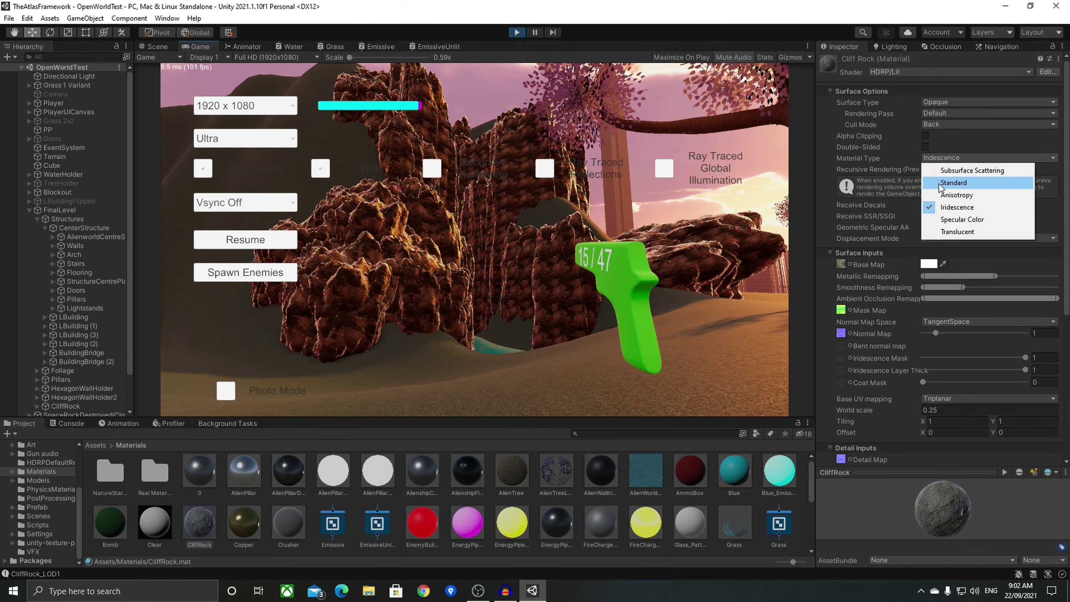
left_click(954, 182)
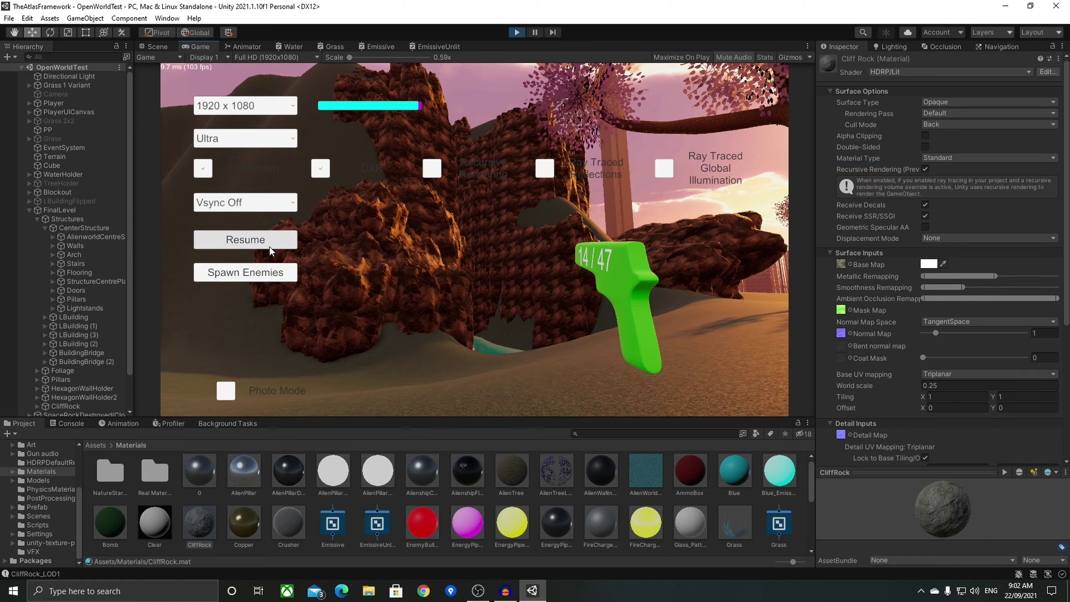
left_click(253, 240)
Step: Run the player through the cliff rocks and along the rocky mountain slopes to examine the terrain and rock textures
key("w")
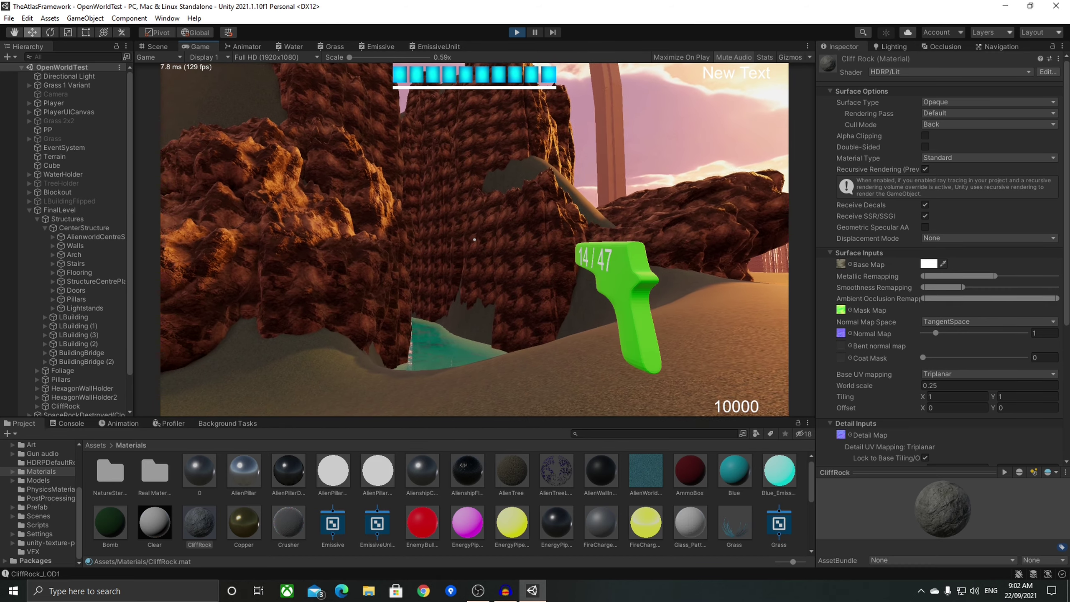
key("w")
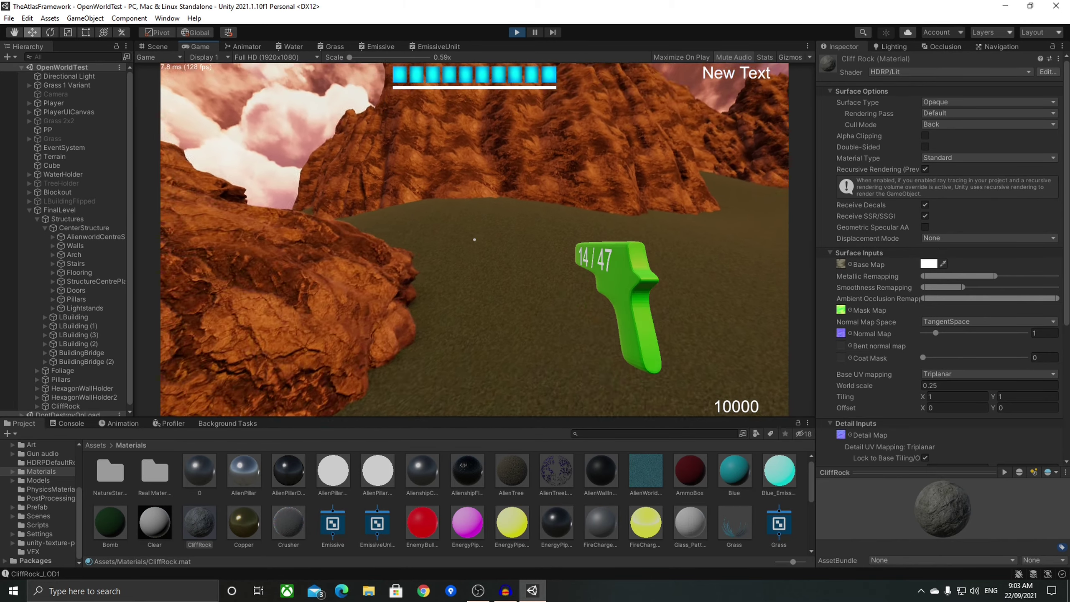
key("w")
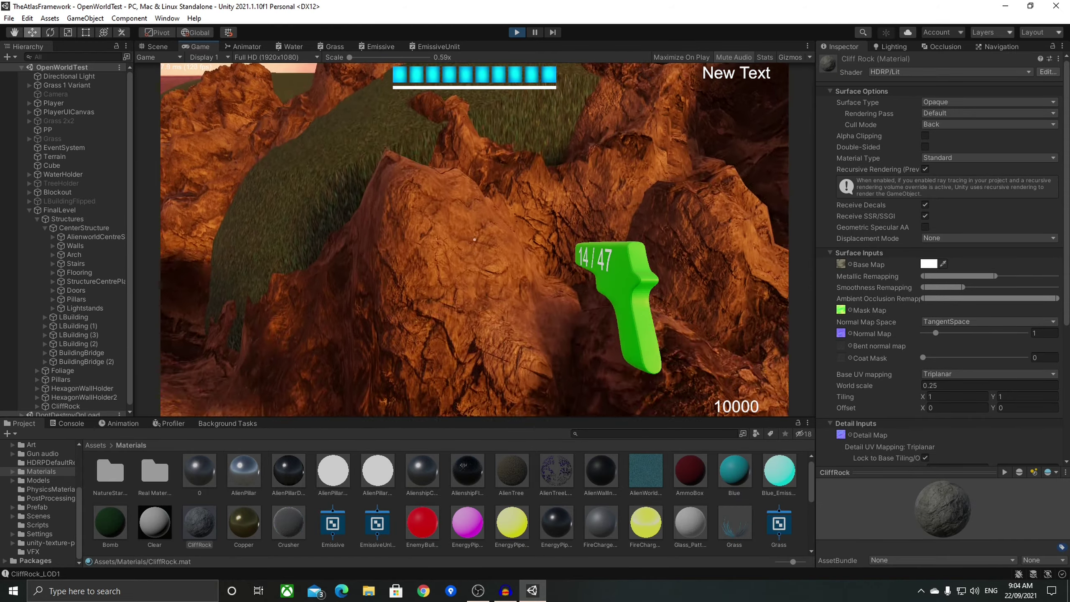
key("w")
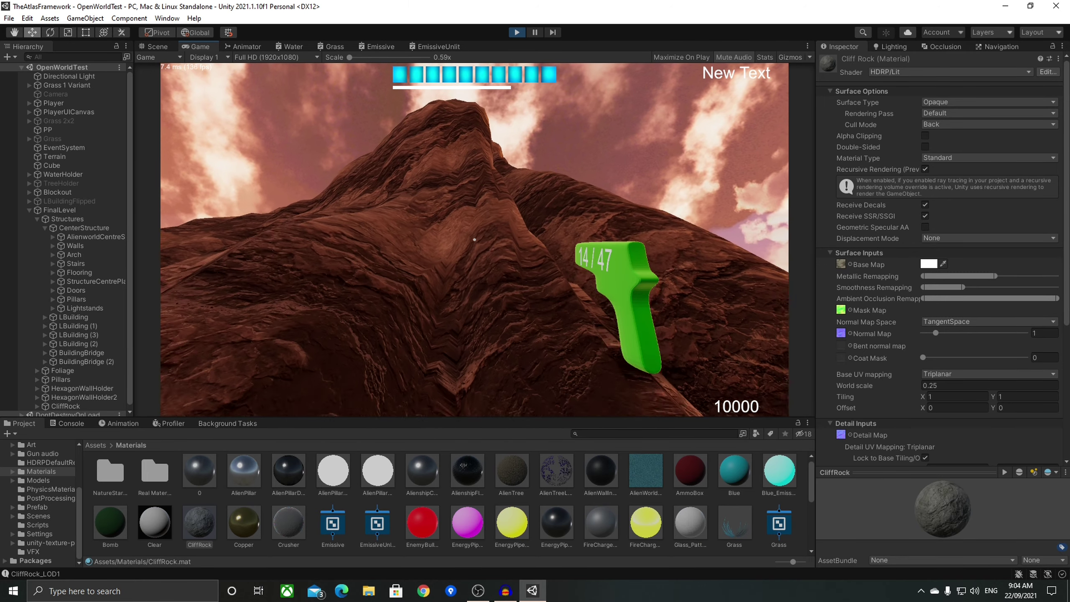
key("w")
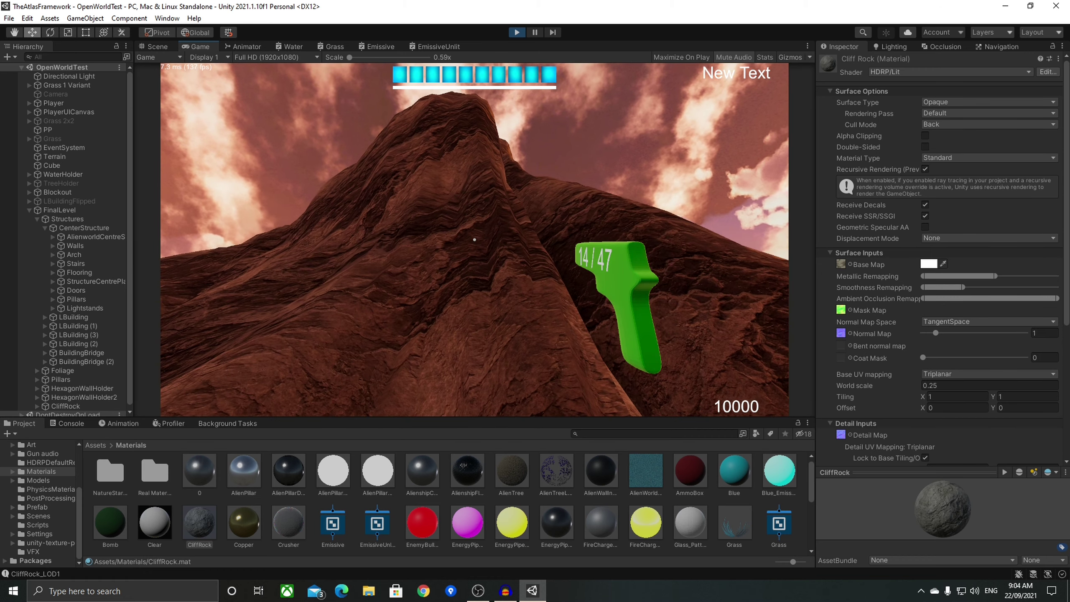
key("w")
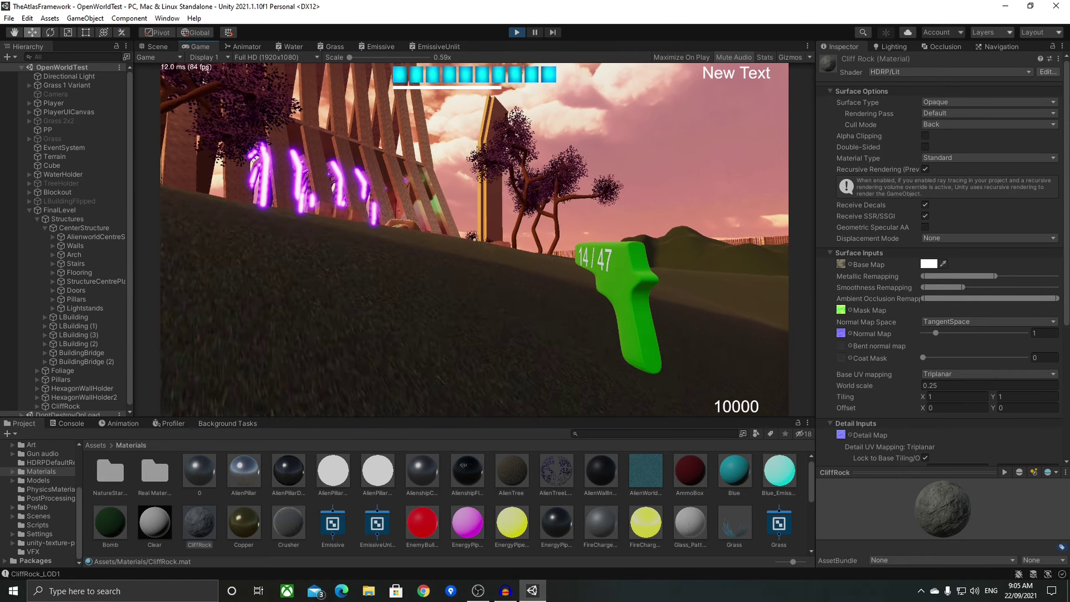
Step: View the island and its water from high above, and descend past the central structure toward the paired bridge buildings
right_click(474, 240)
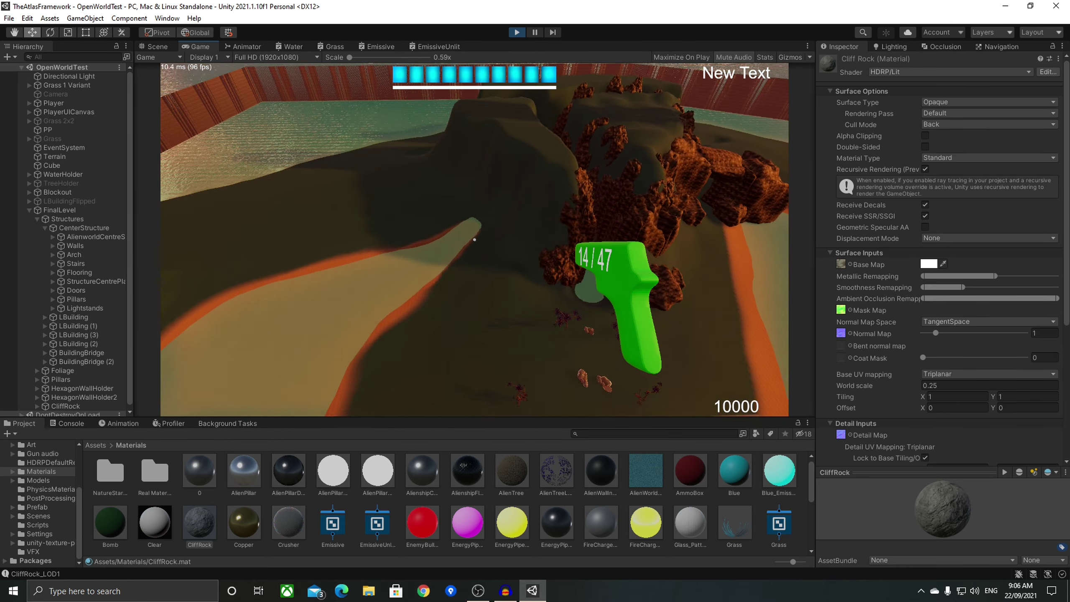
key("ctrl+s")
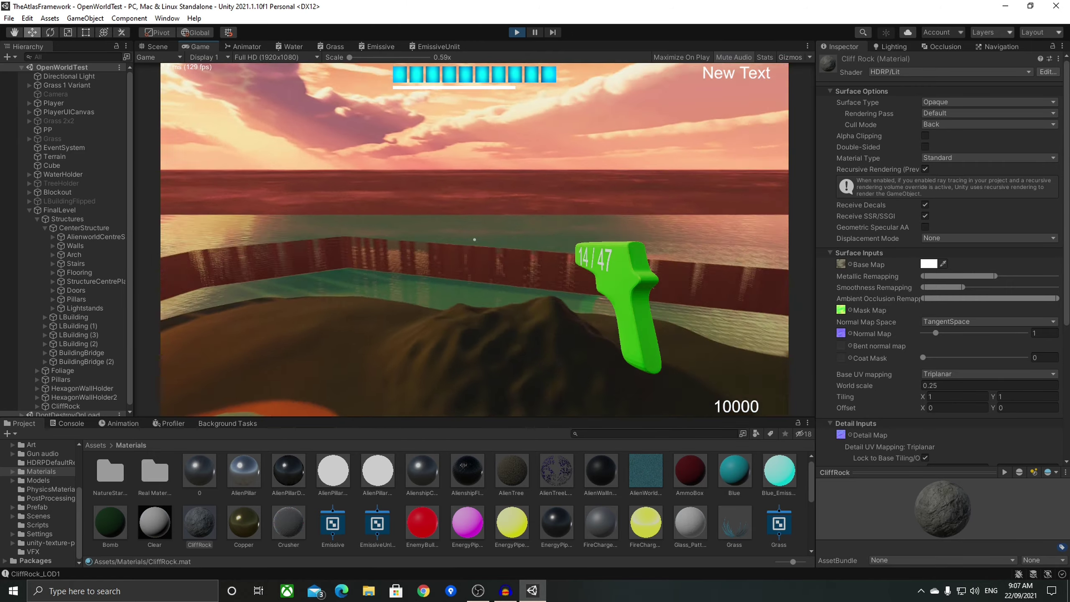
key("w")
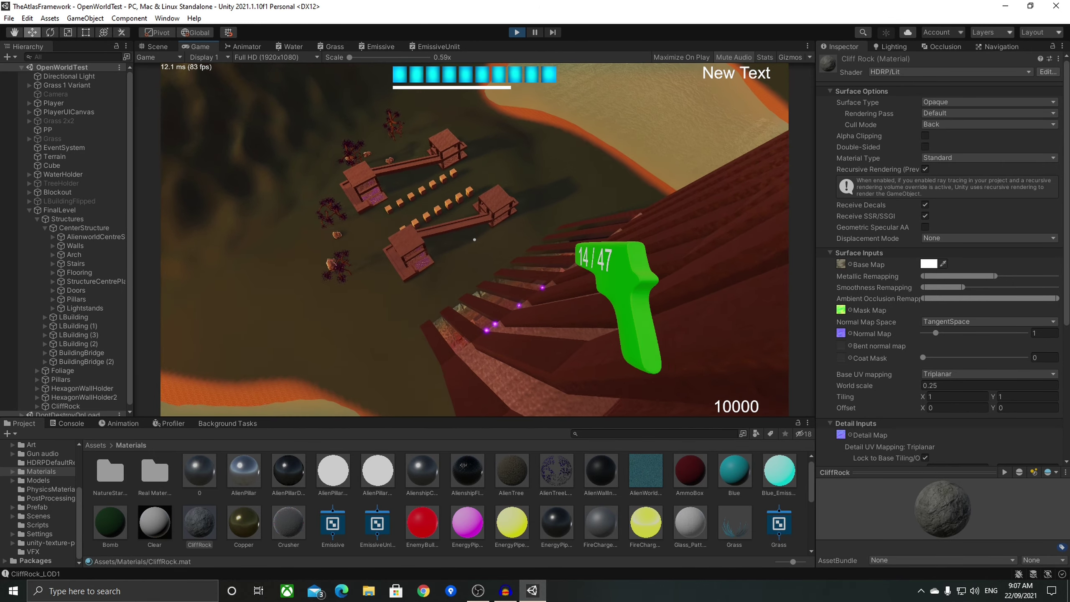
key("w")
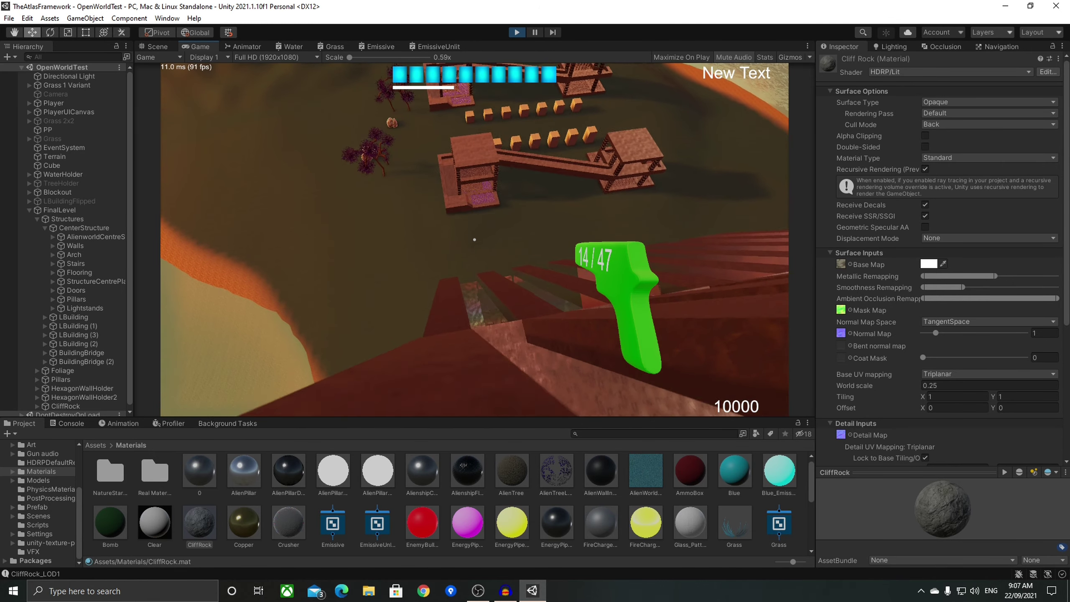
key("w")
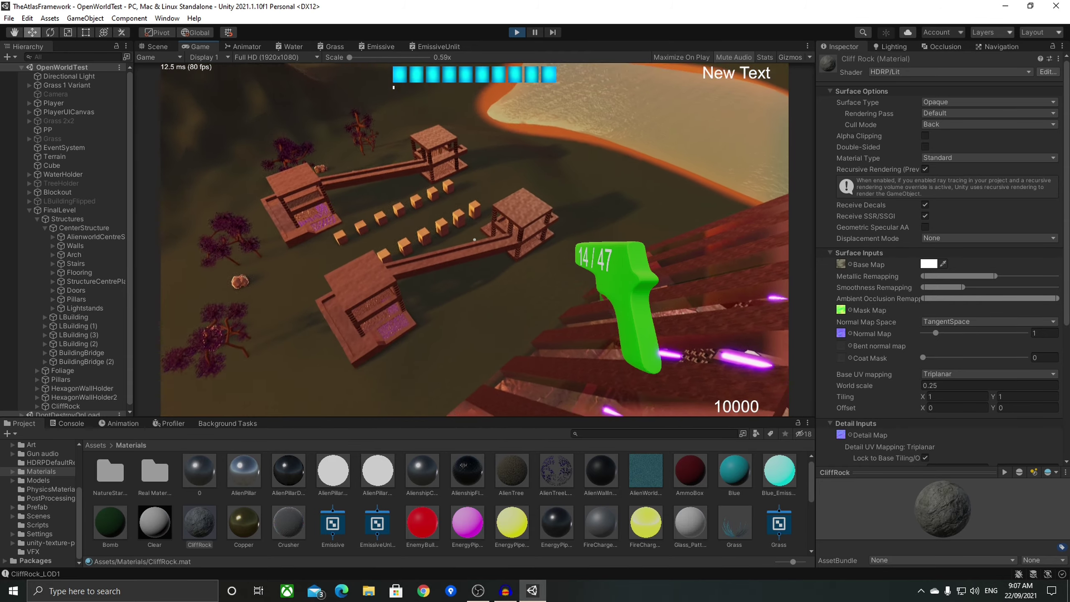
key("w")
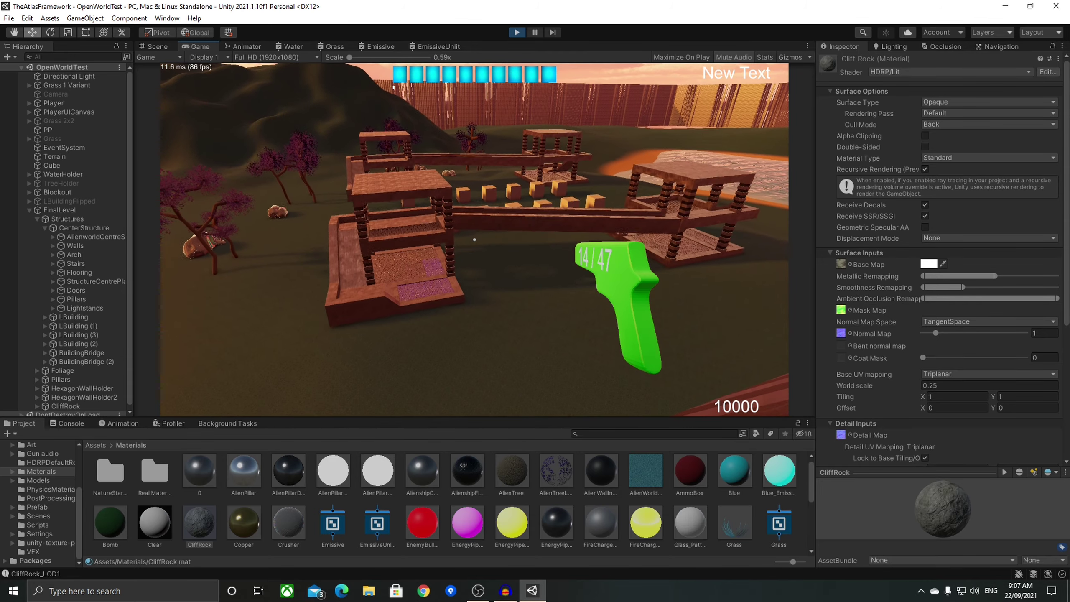
Step: Exit play mode, select the Terrain near the hexagonal pillars in the scene, and activate the Paint Trees tool
key("ctrl+p")
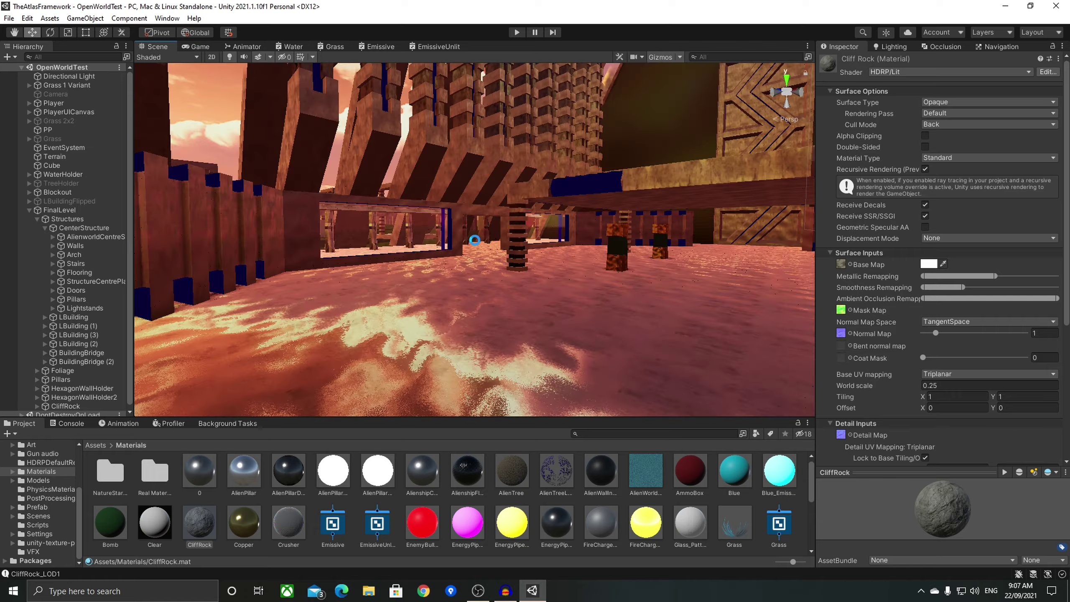
key("w")
right_click_drag(429, 243, 649, 241)
scroll(647, 242, "up", 10)
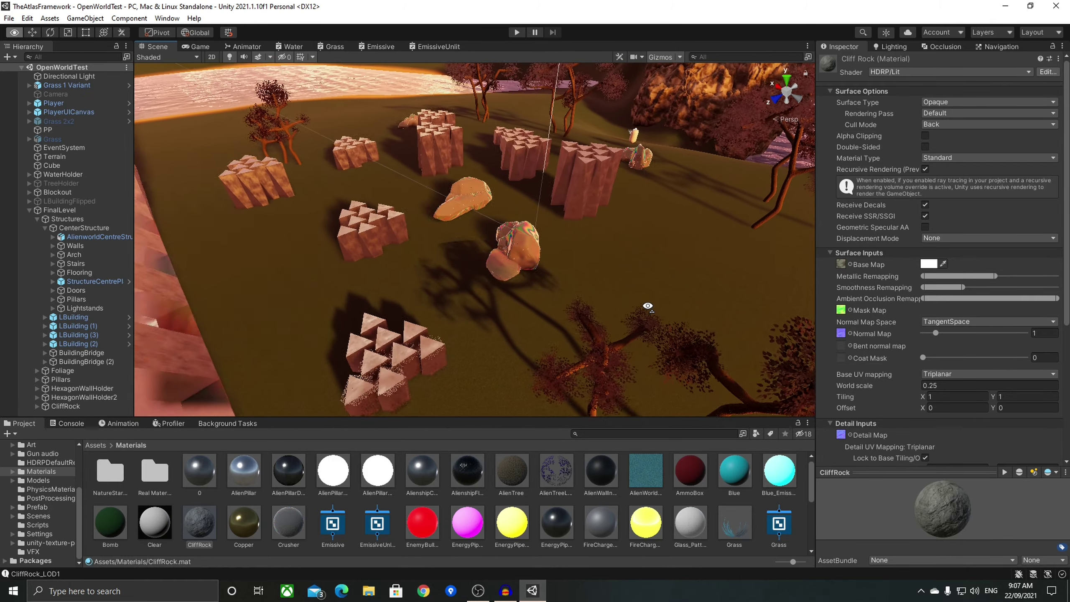
left_click(537, 257)
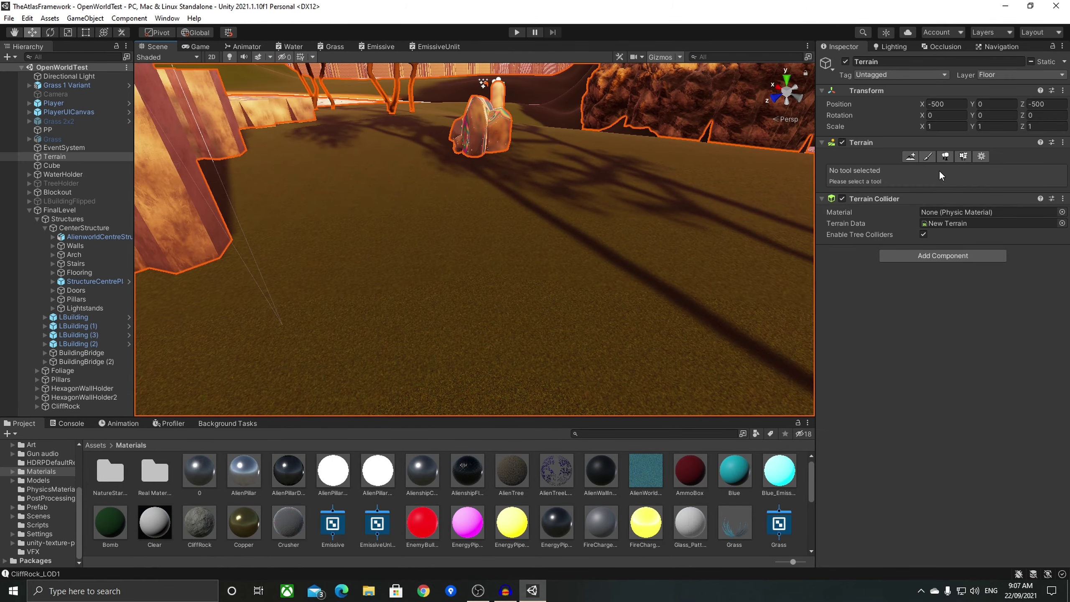
left_click(945, 156)
mouse_move(598, 230)
right_mouse_down()
mouse_move(610, 225)
mouse_move(556, 242)
right_mouse_up()
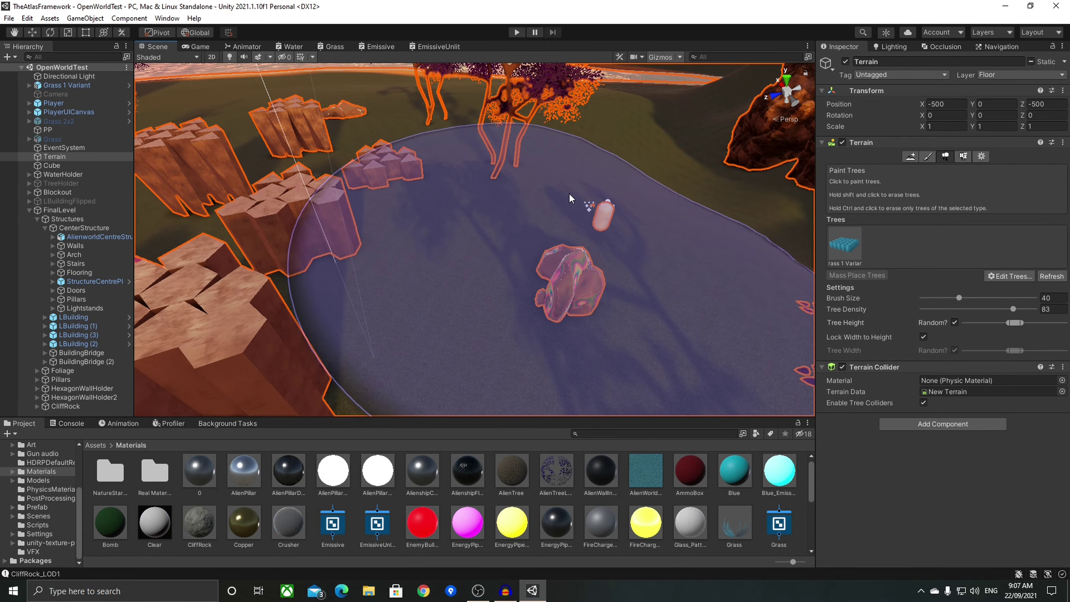
Step: Paint Grass 1 Variant over the bare terrain around the iridescent rock cluster by the hexagonal pillars
mouse_move(570, 198)
right_mouse_down()
mouse_move(569, 259)
mouse_move(535, 239)
mouse_move(531, 213)
mouse_move(550, 189)
right_mouse_up()
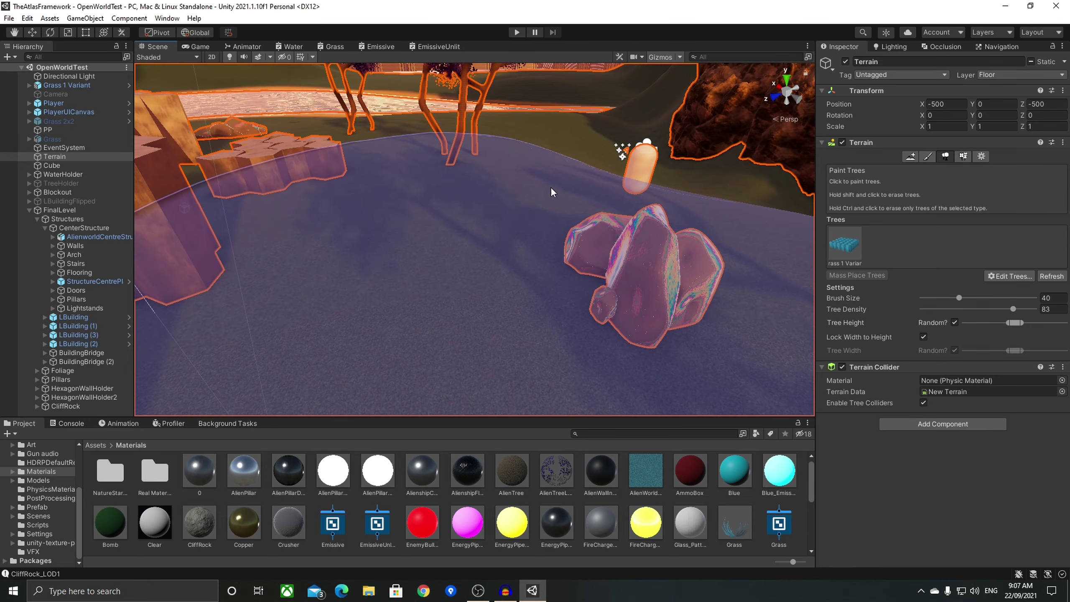
left_click(844, 245)
left_click_drag(430, 232, 478, 231)
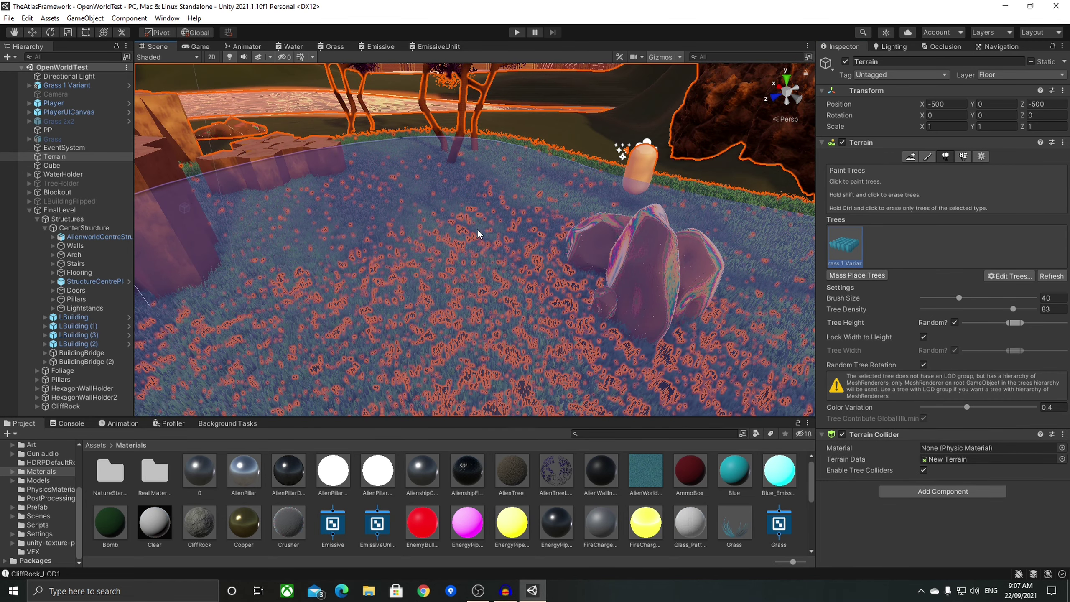
Step: Play the scene and walk the player through the newly painted grass to examine its look and movement, then exit play mode
key("ctrl+p")
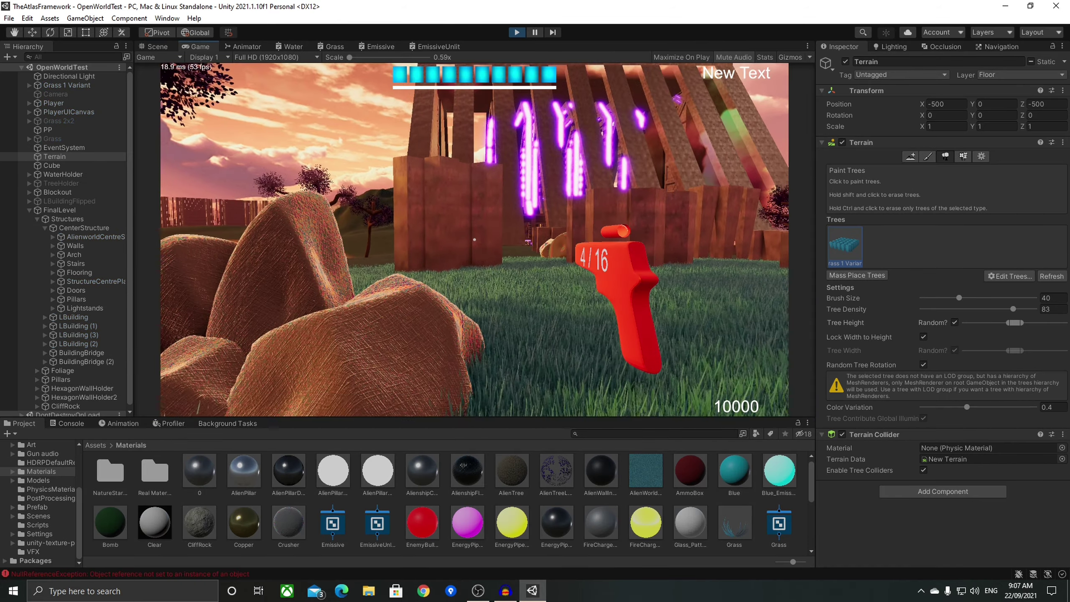
key("w")
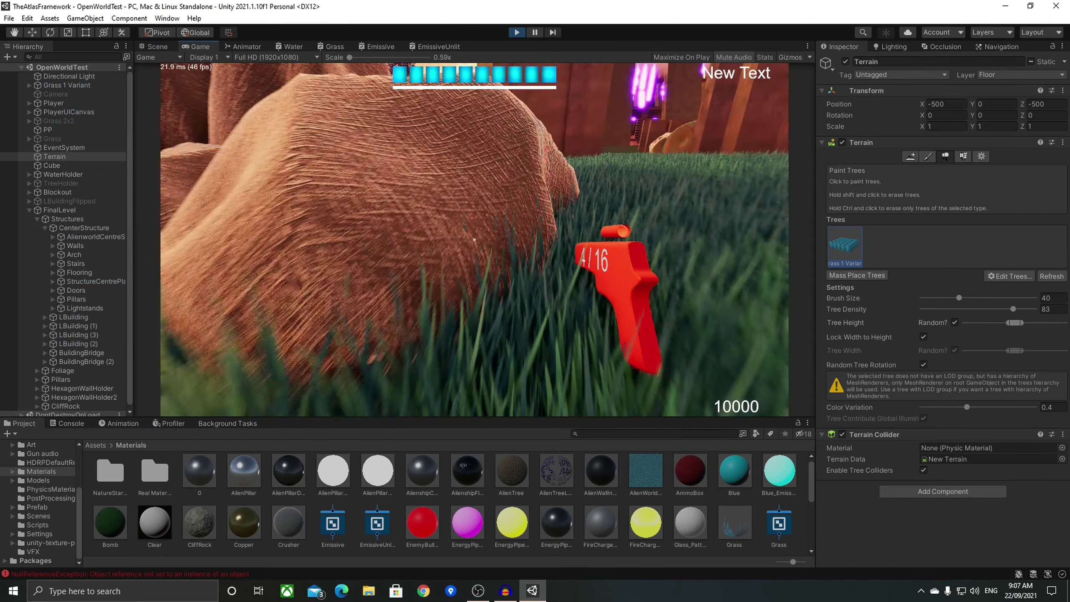
key("w")
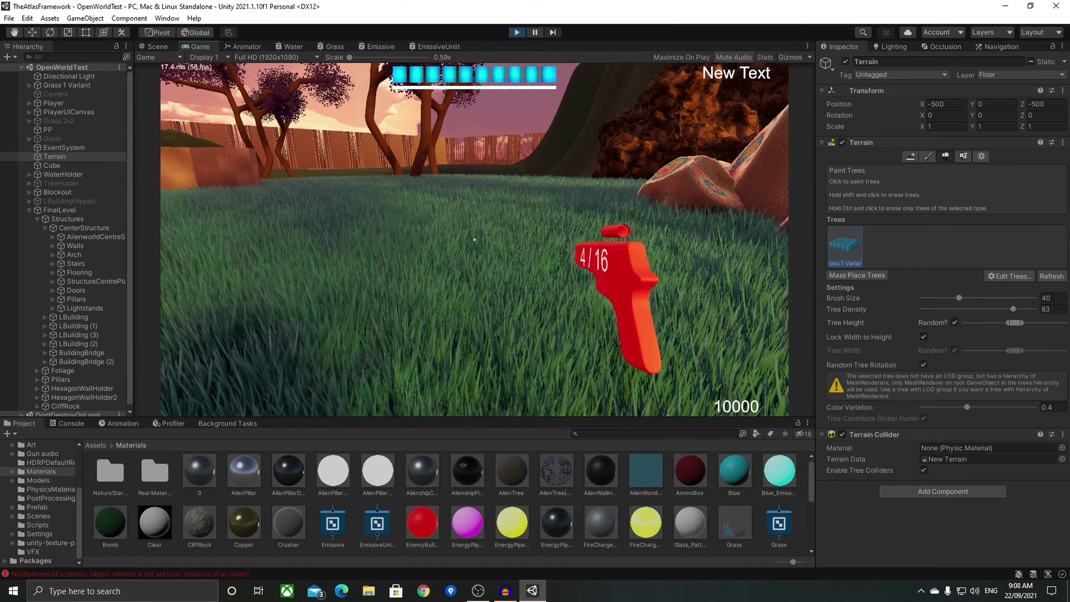
key("ctrl")
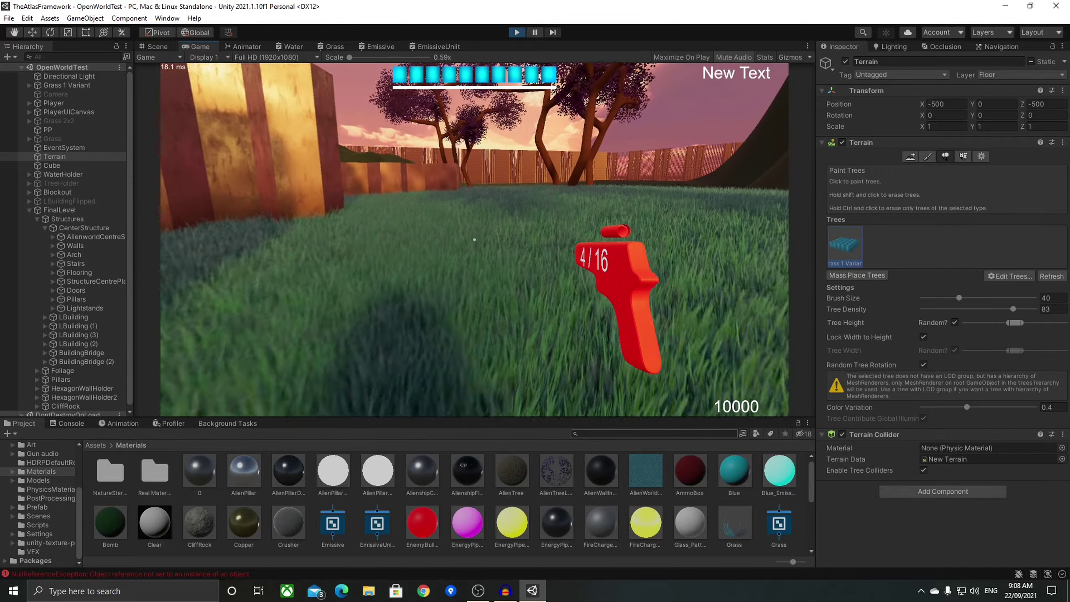
key("w")
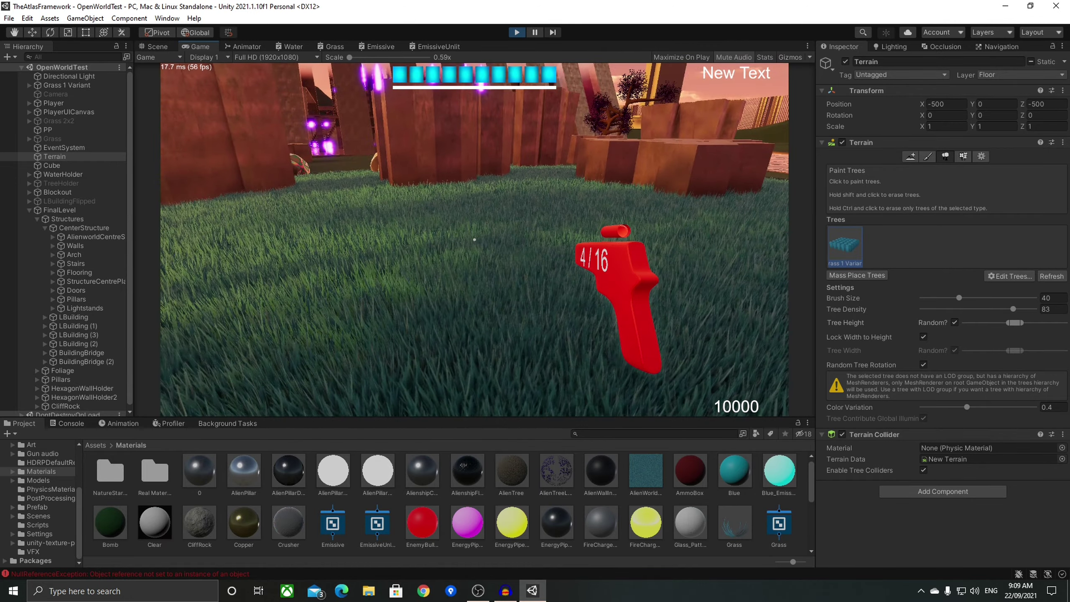
key("w")
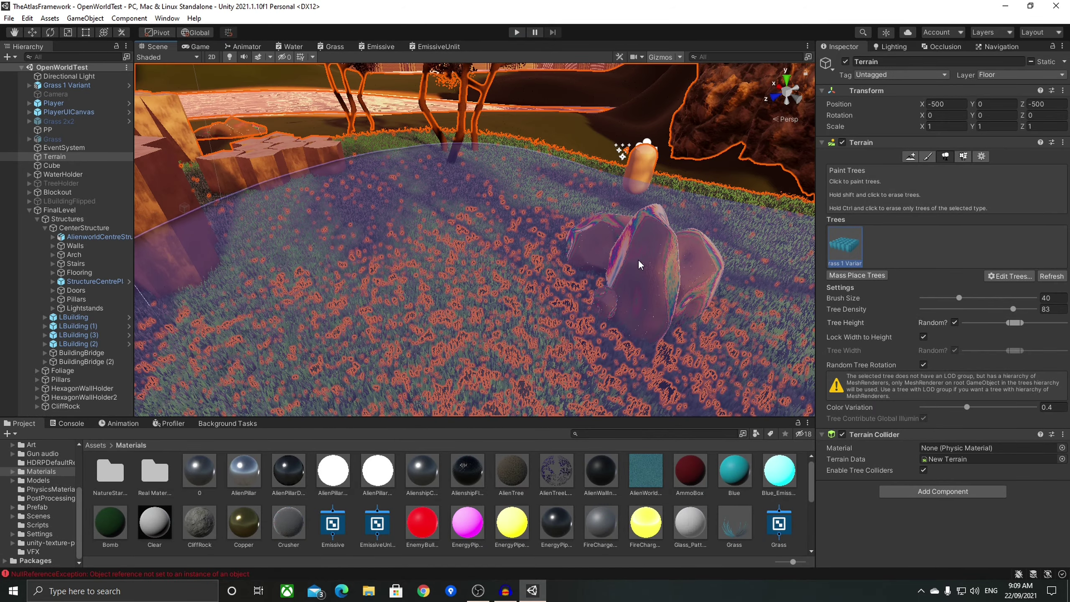
Step: Paint Grass 1 Variant up the steep slope beside the cliff rocks and enter play mode
right_click_drag(639, 262, 524, 193)
key("w")
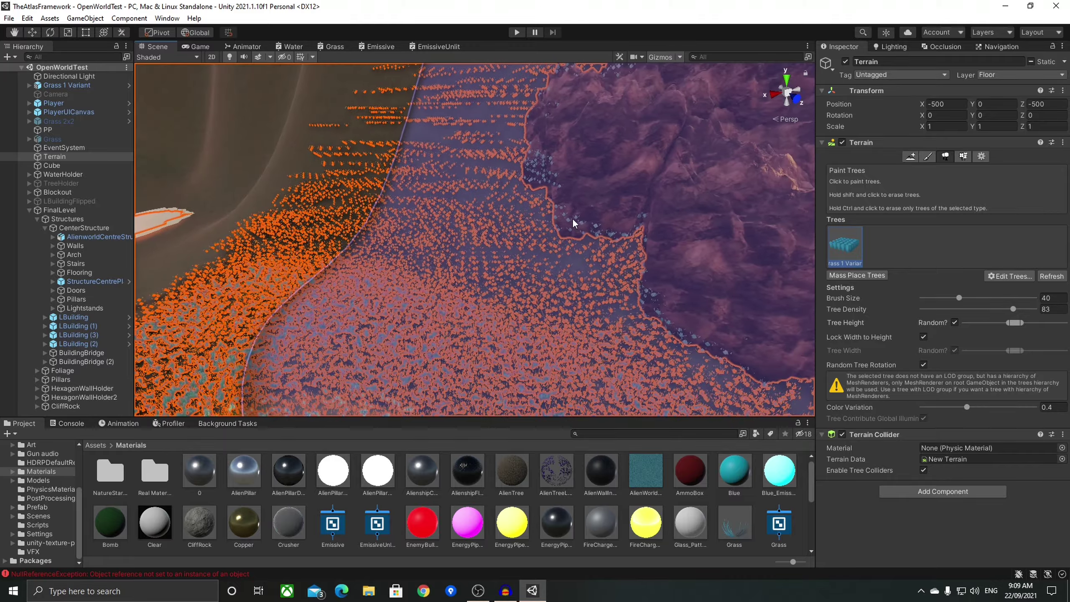
key("ctrl+p")
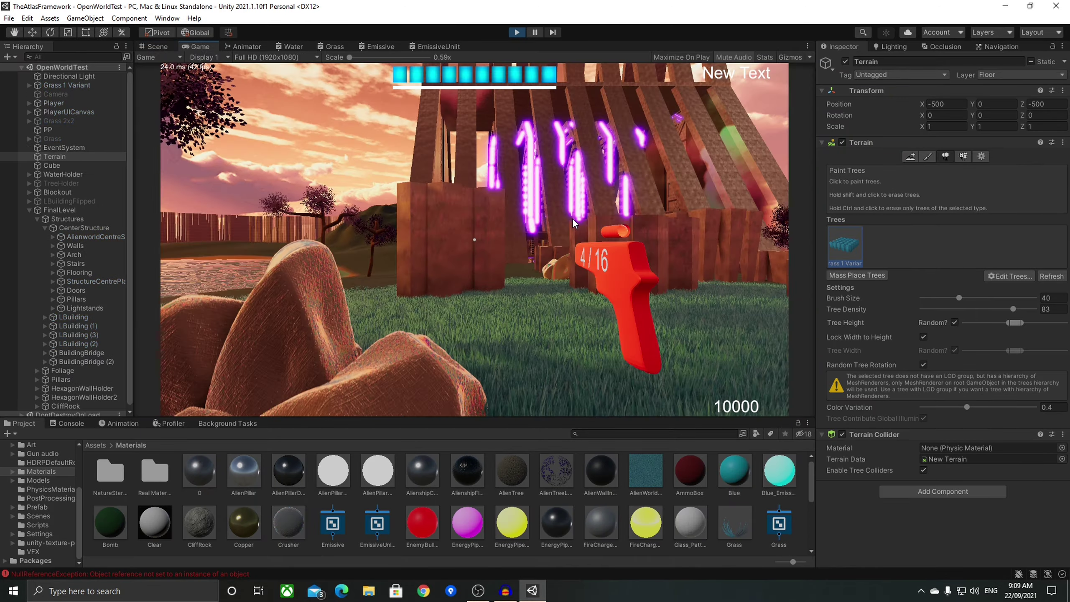
left_click(571, 218)
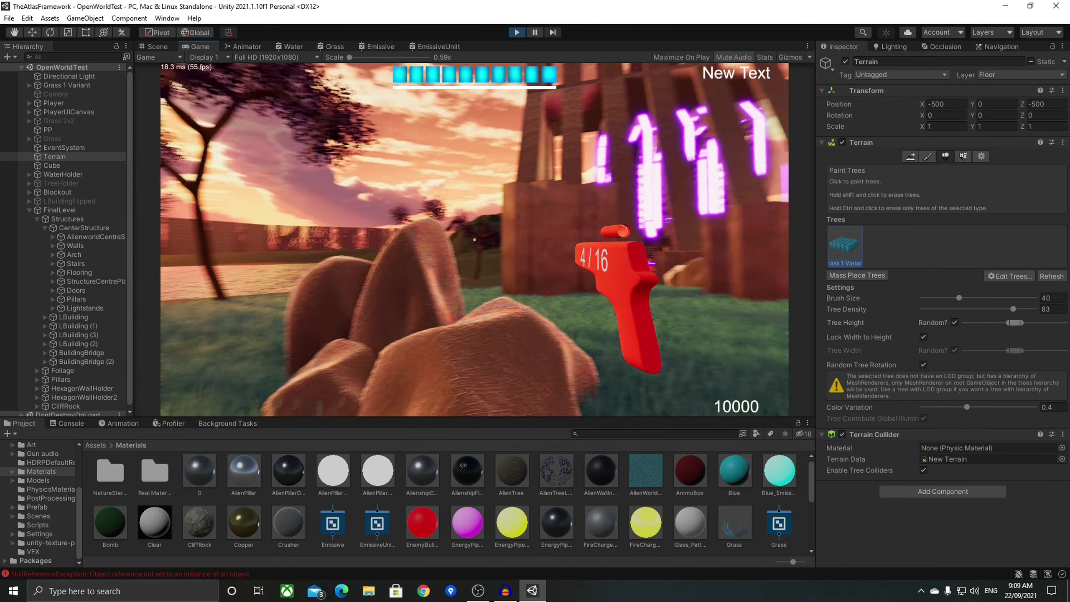
Step: Run the player to the mountainside and climb along it to examine the grass painted on the steep slope
key("shift+w")
key("shift+w")
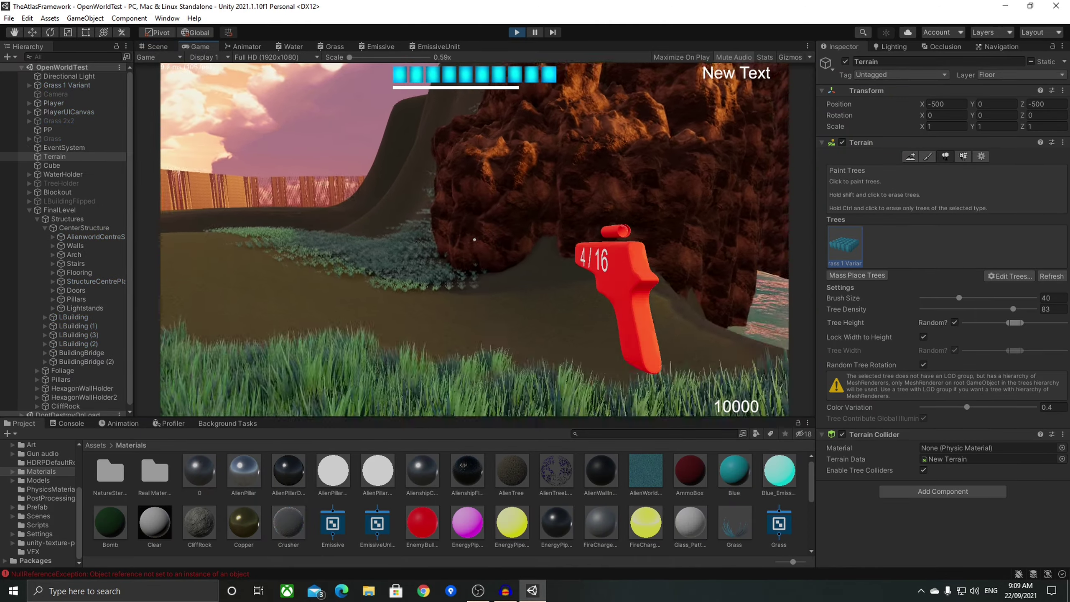
key("w")
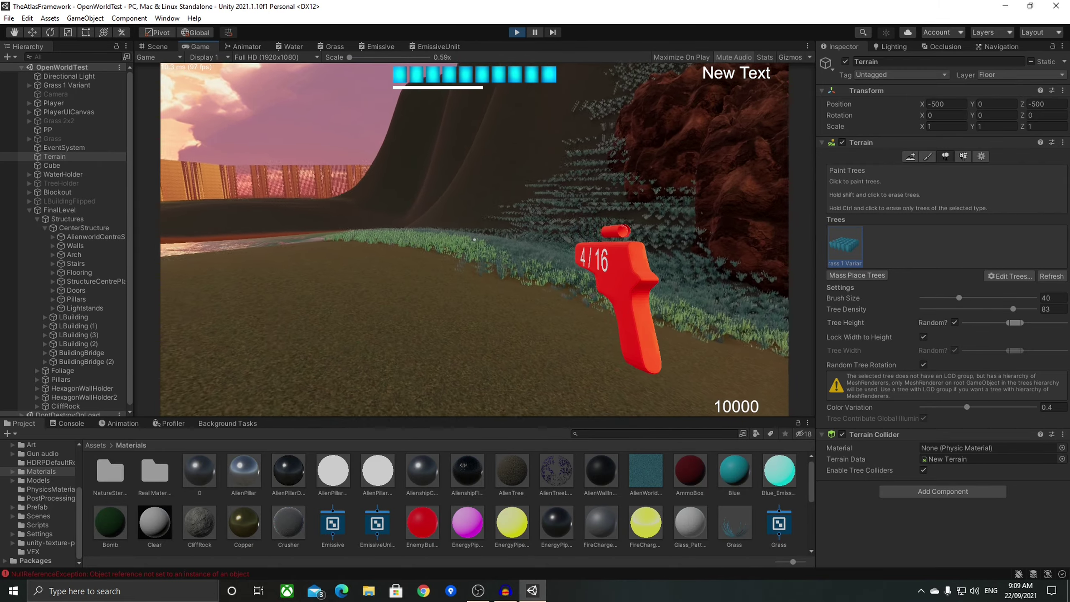
key("w")
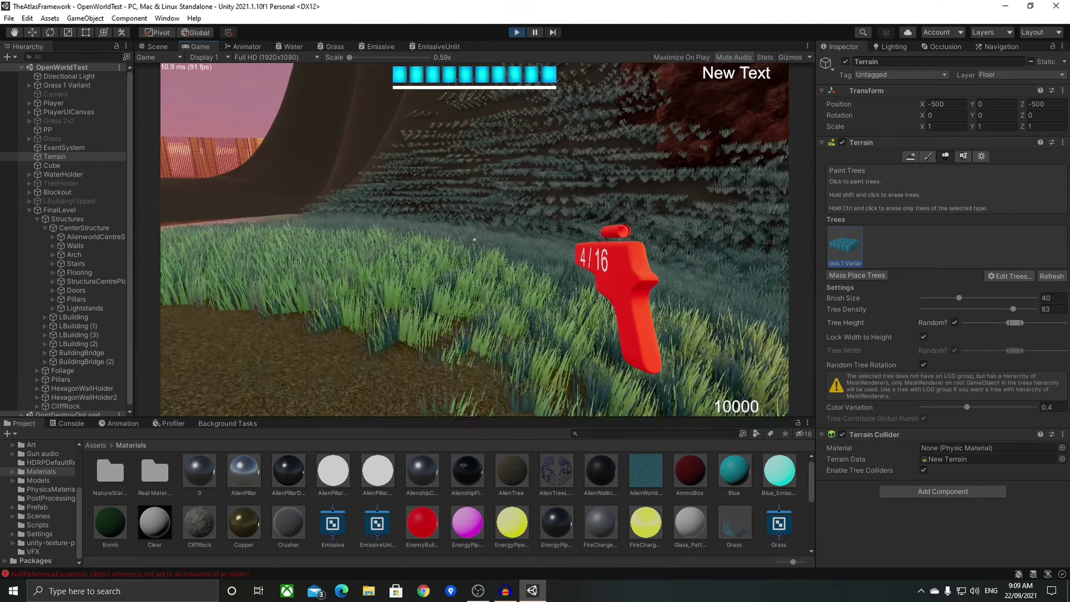
key("w")
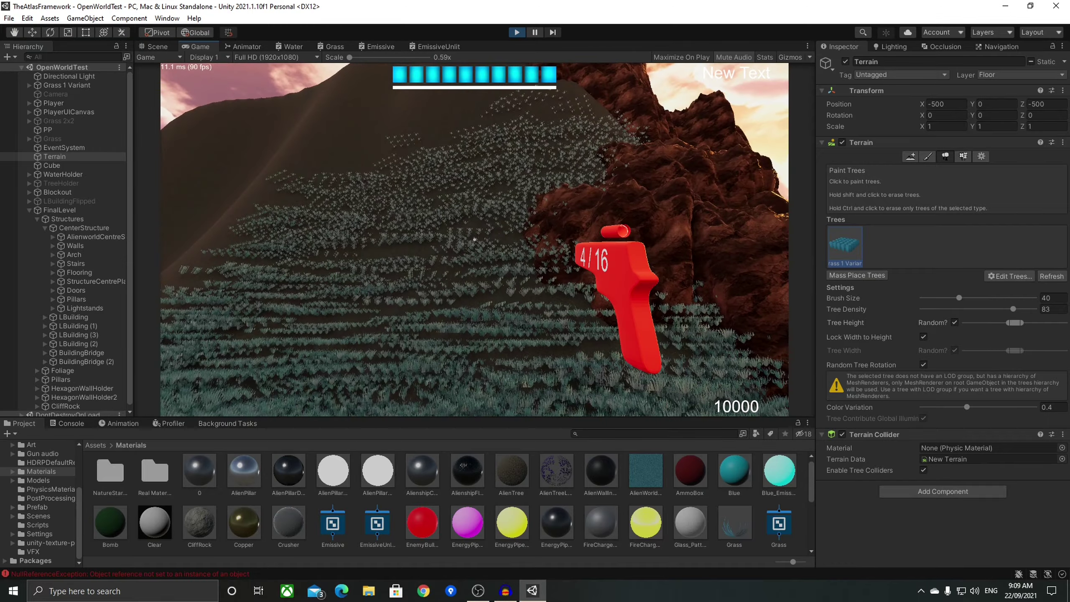
key("w")
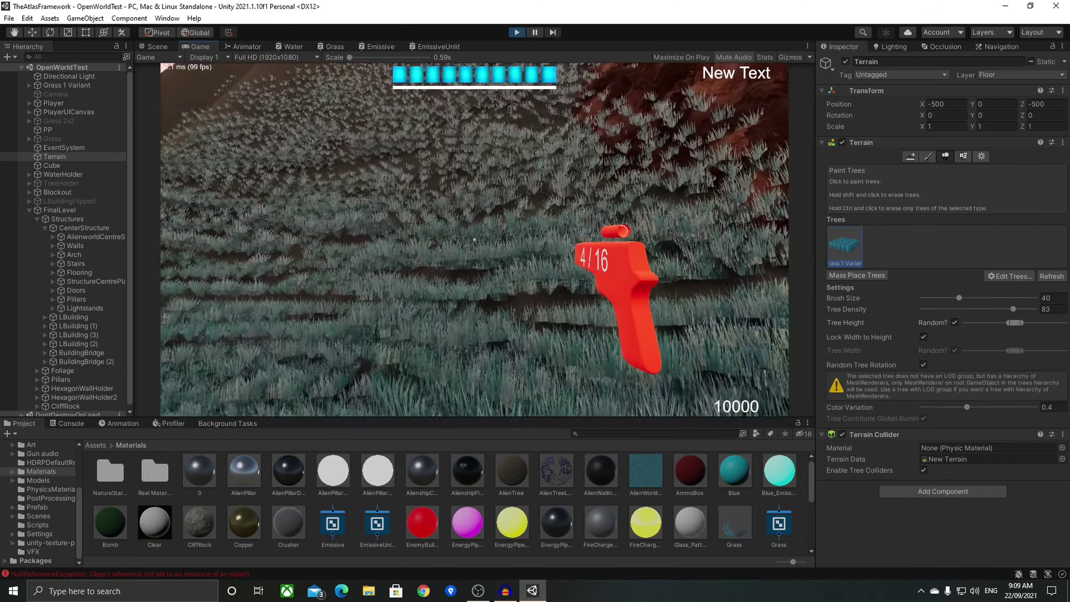
key("w")
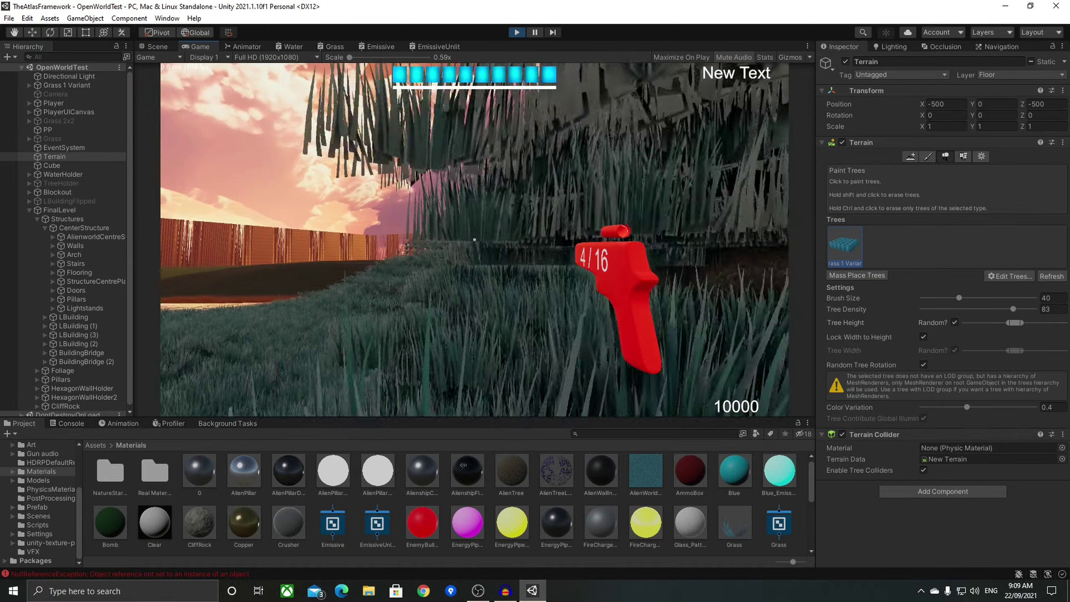
key("w")
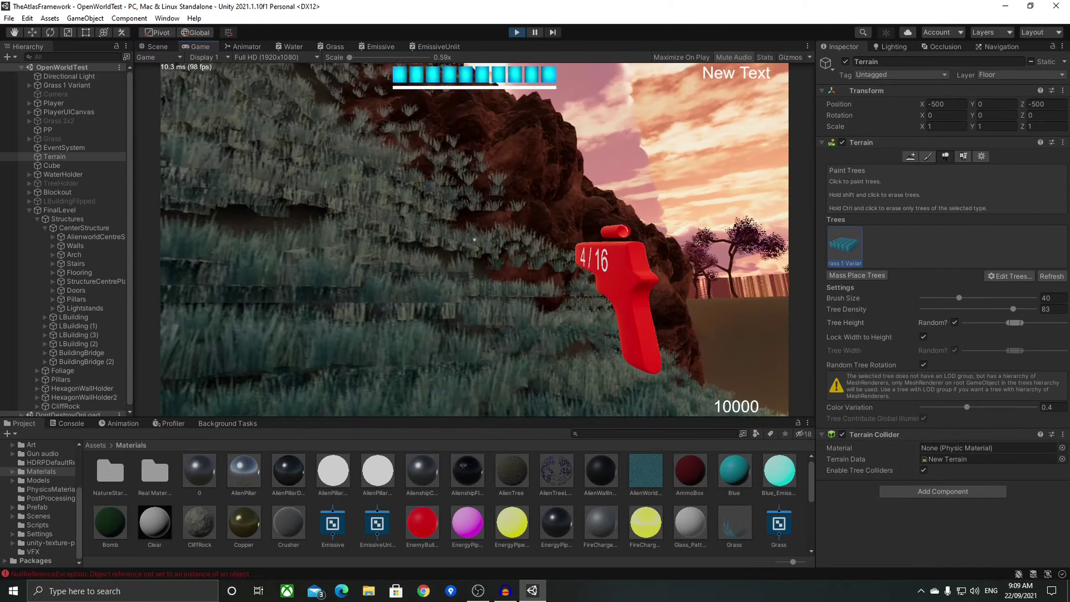
key("w")
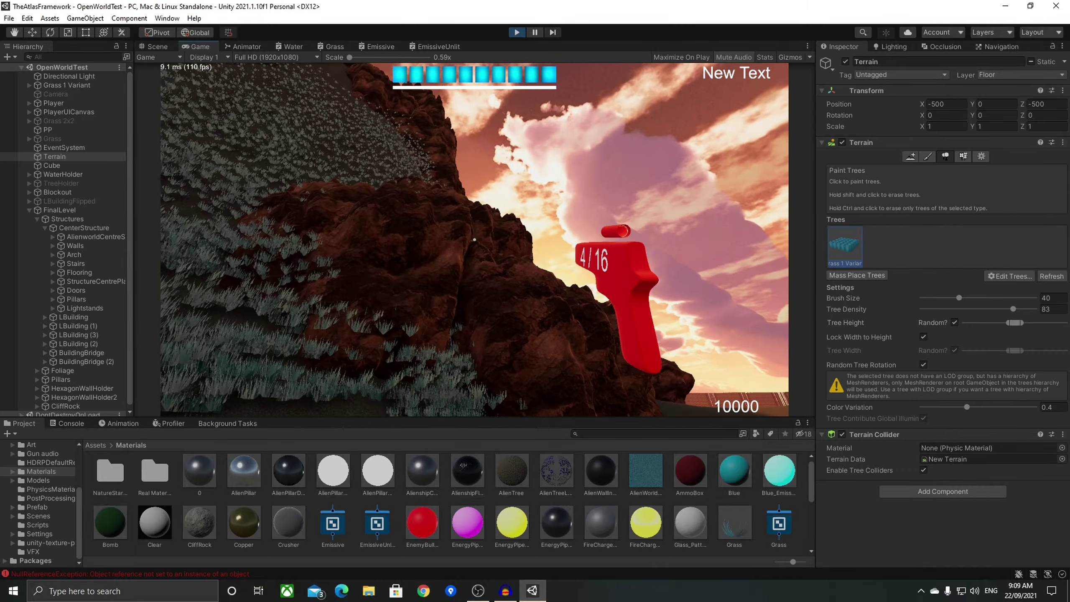
key("space")
key("w")
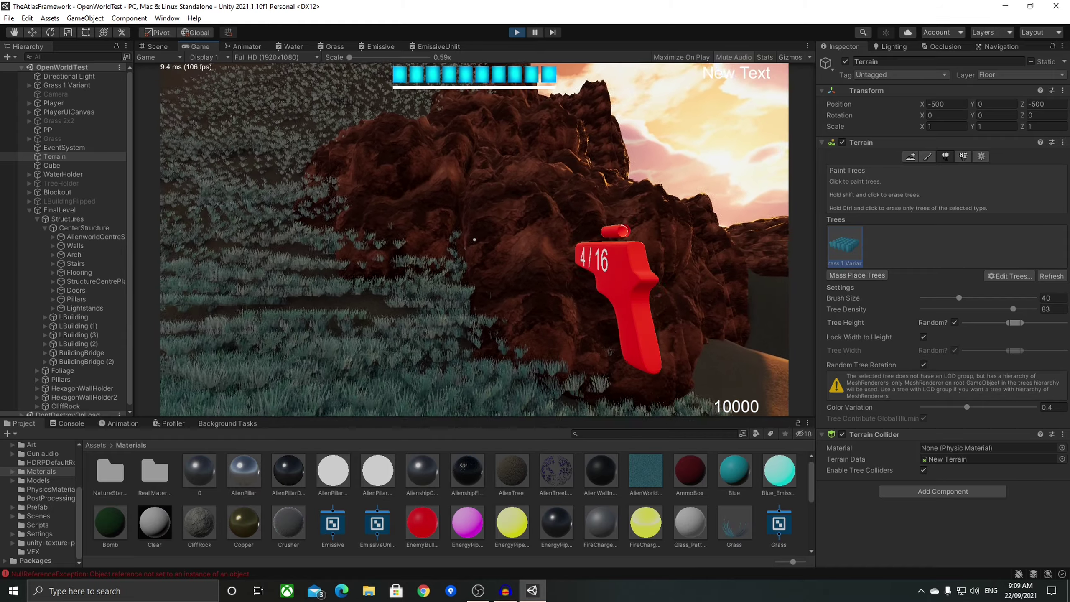
key("w")
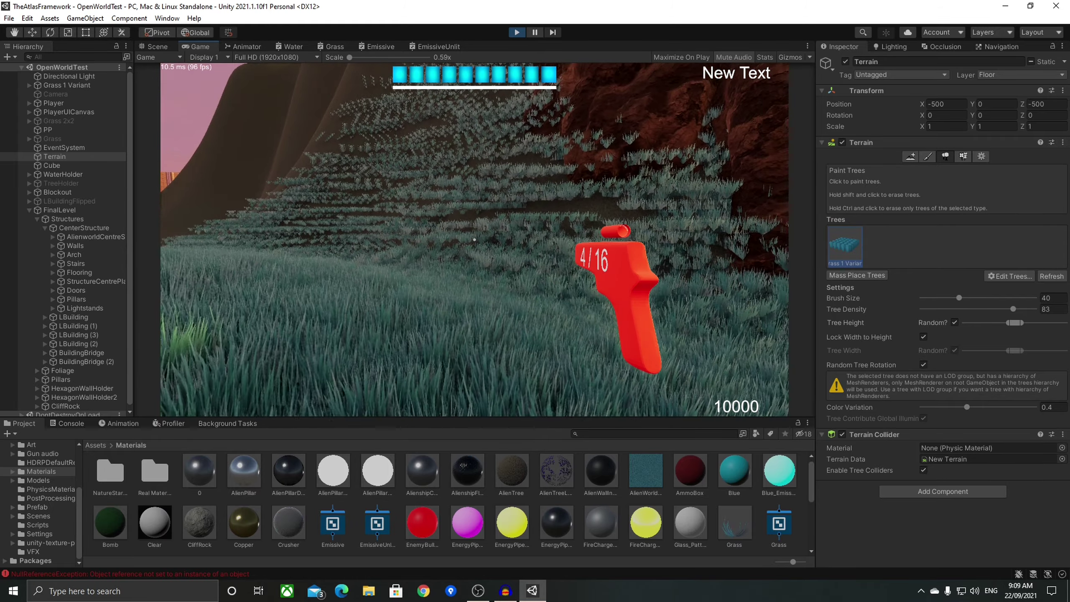
Step: Exit play mode and remove the grass painted on the slope beside the cliff rocks
key("ctrl+p")
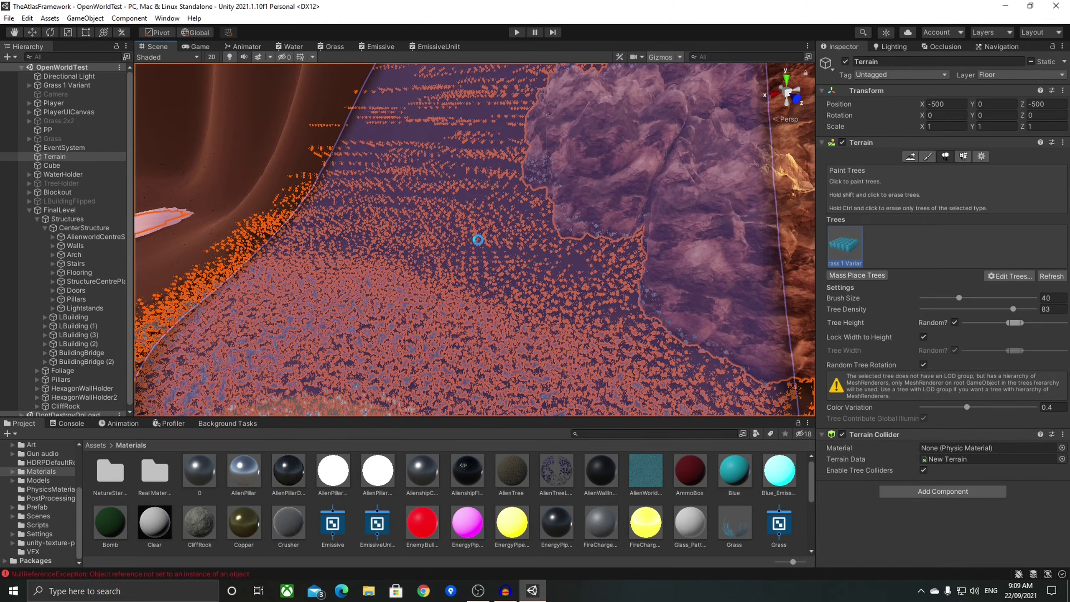
right_click_drag(472, 239, 480, 269)
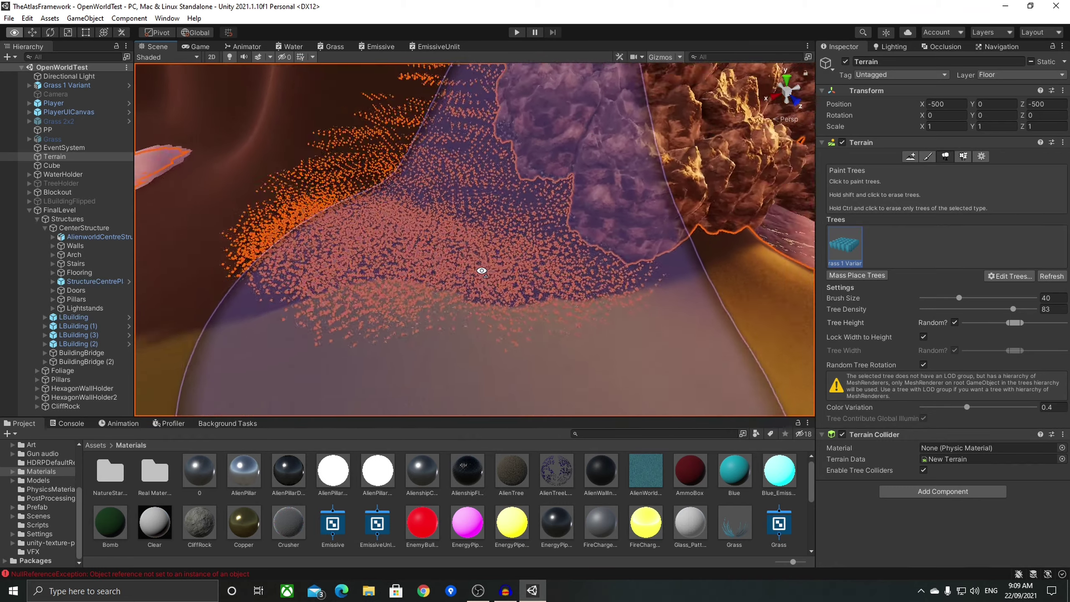
scroll(466, 239, "down", 5)
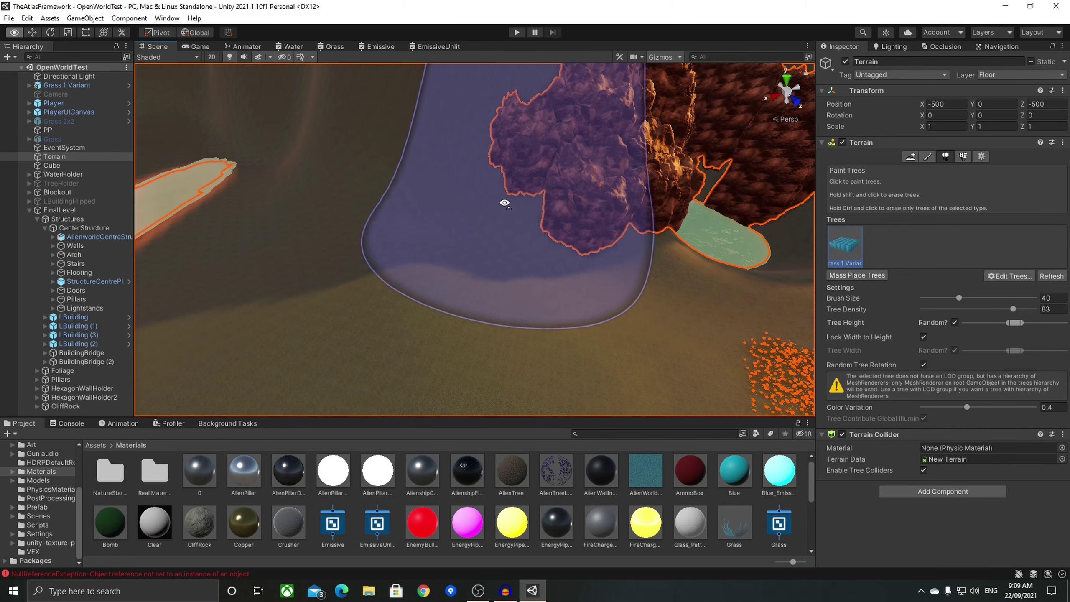
Step: Survey the cliffs, the river behind the central structure, and the green pool between the rock walls in the scene
mouse_move(504, 203)
right_mouse_down()
mouse_move(439, 246)
mouse_move(405, 223)
mouse_move(411, 246)
mouse_move(516, 246)
mouse_move(485, 270)
mouse_move(550, 276)
mouse_move(518, 222)
mouse_move(497, 274)
mouse_move(482, 240)
mouse_move(422, 210)
mouse_move(453, 184)
mouse_move(483, 179)
mouse_move(419, 314)
mouse_move(488, 362)
mouse_move(594, 372)
mouse_move(577, 320)
mouse_move(506, 253)
mouse_move(283, 200)
mouse_move(504, 165)
mouse_move(481, 155)
mouse_move(520, 133)
mouse_move(432, 136)
mouse_move(436, 126)
right_mouse_up()
key("w")
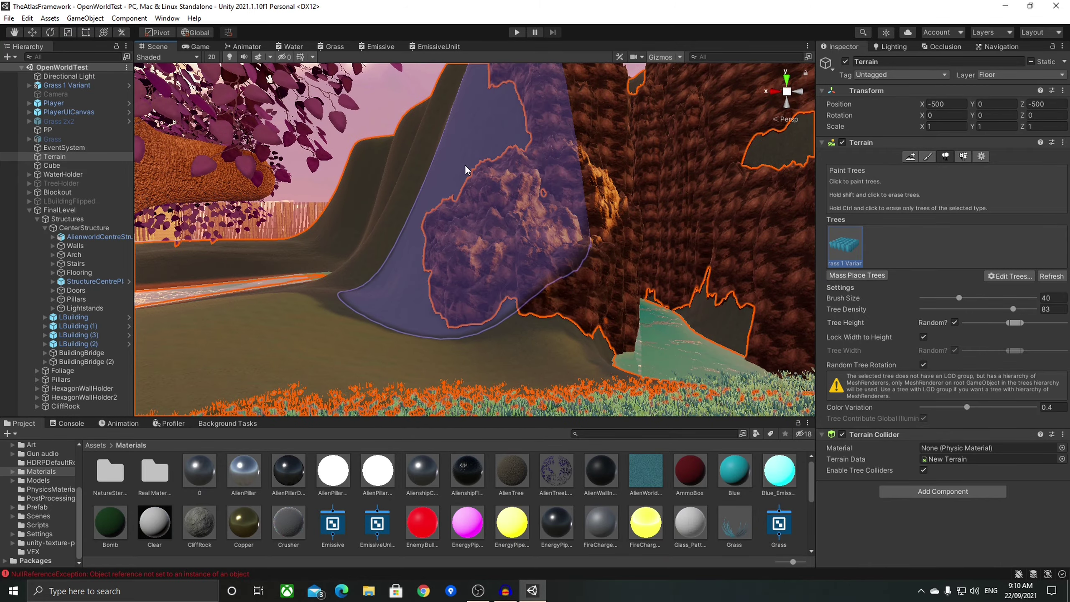
right_click_drag(464, 164, 575, 186)
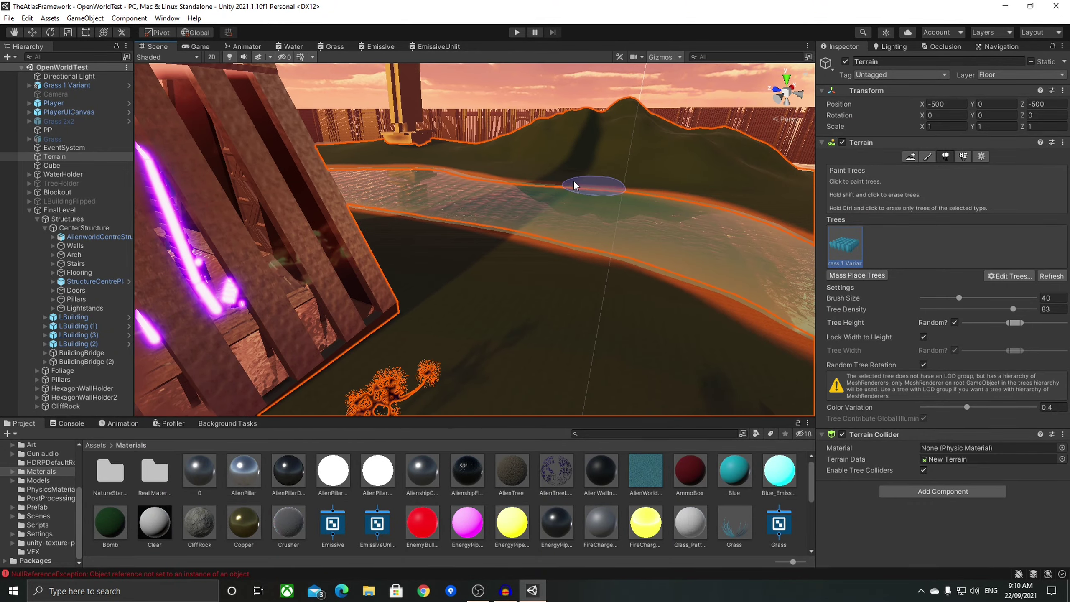
right_click_drag(450, 170, 352, 199)
right_click_drag(810, 203, 139, 236)
key("w")
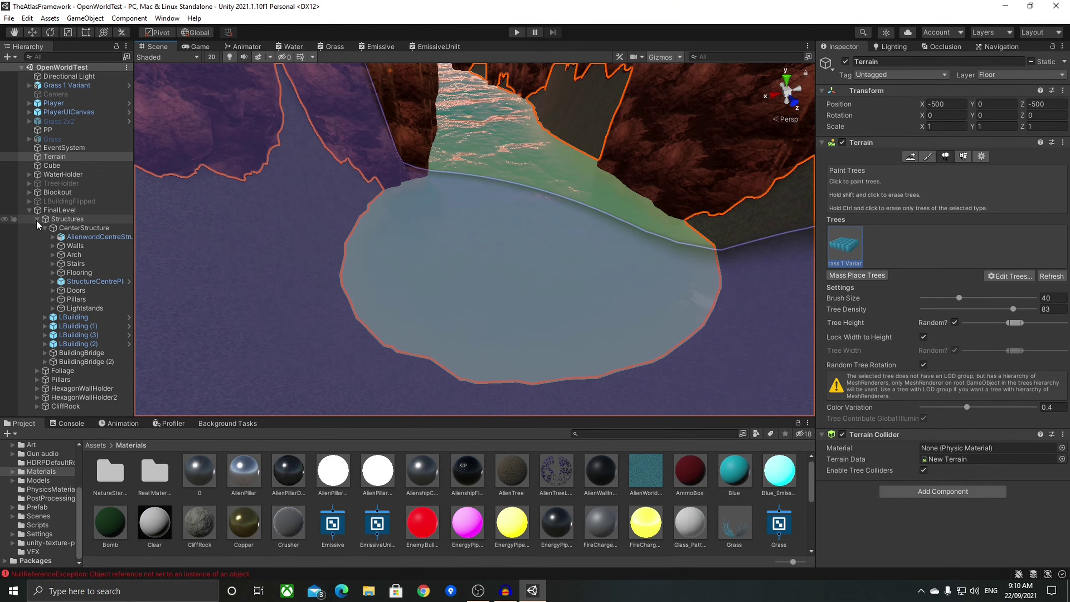
Step: Collapse the Structures and FinalLevel groups in the hierarchy and show the contents of the Prefab folder
left_click(37, 219)
left_click(31, 210)
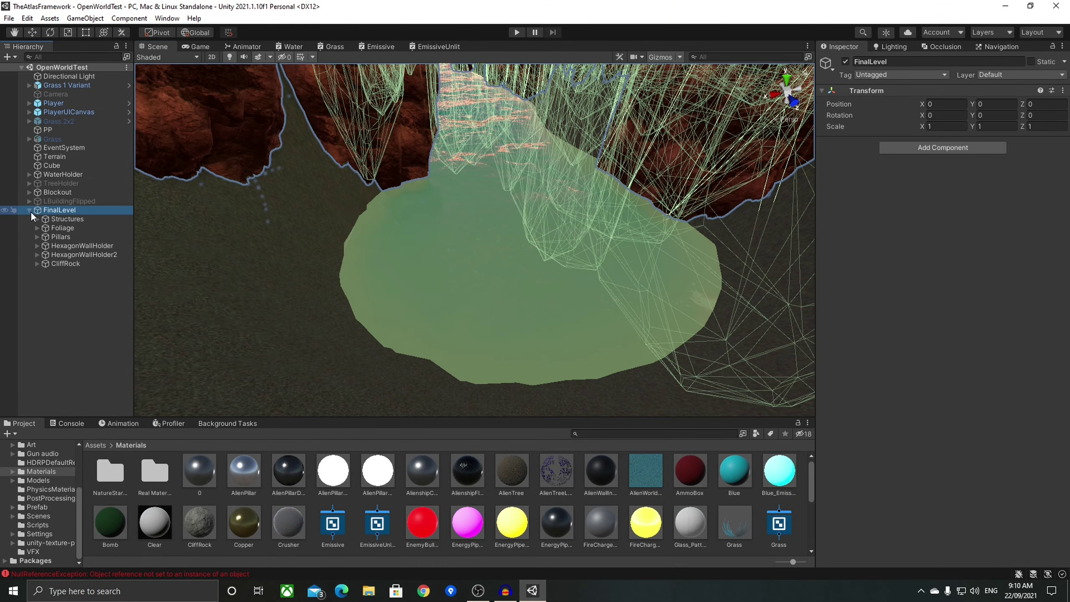
left_click(46, 508)
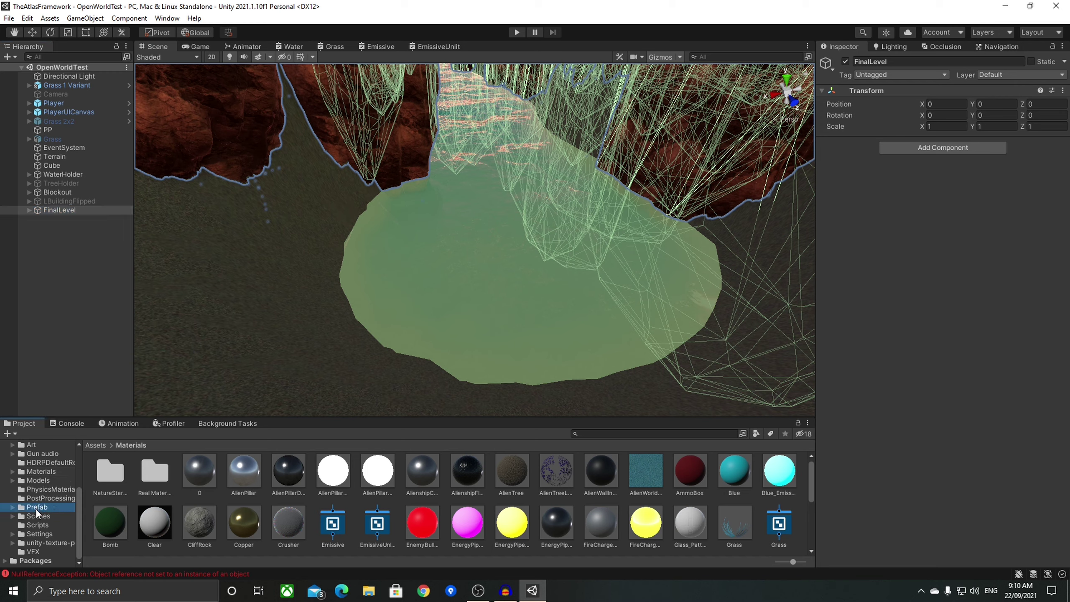
left_click(35, 508)
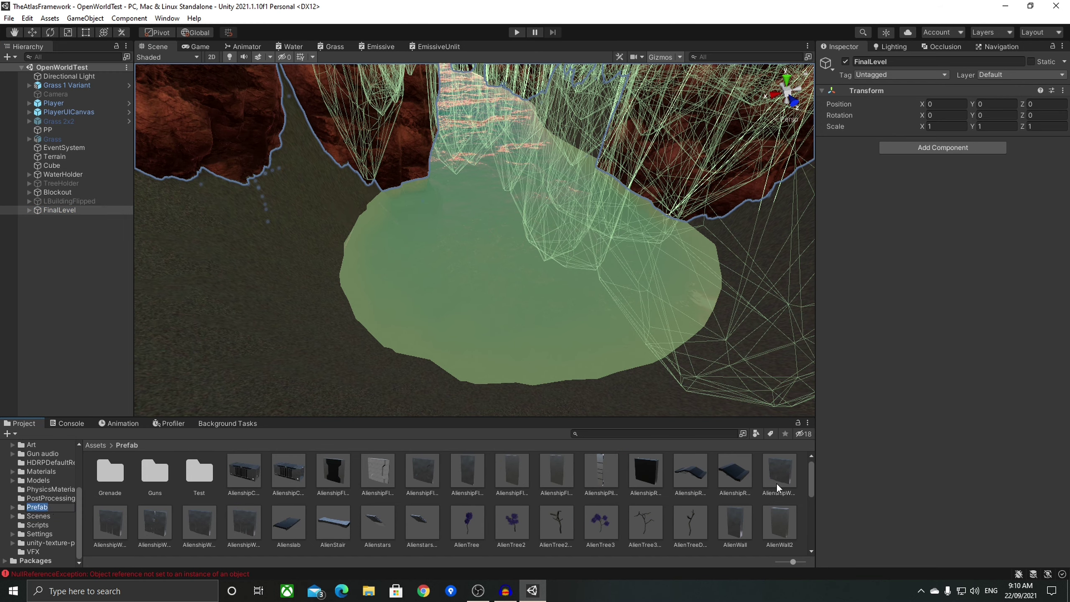
Step: Place an AlienTree3 prefab in the green pool between the cliffs and bring it into view
left_click_drag(812, 489, 813, 491)
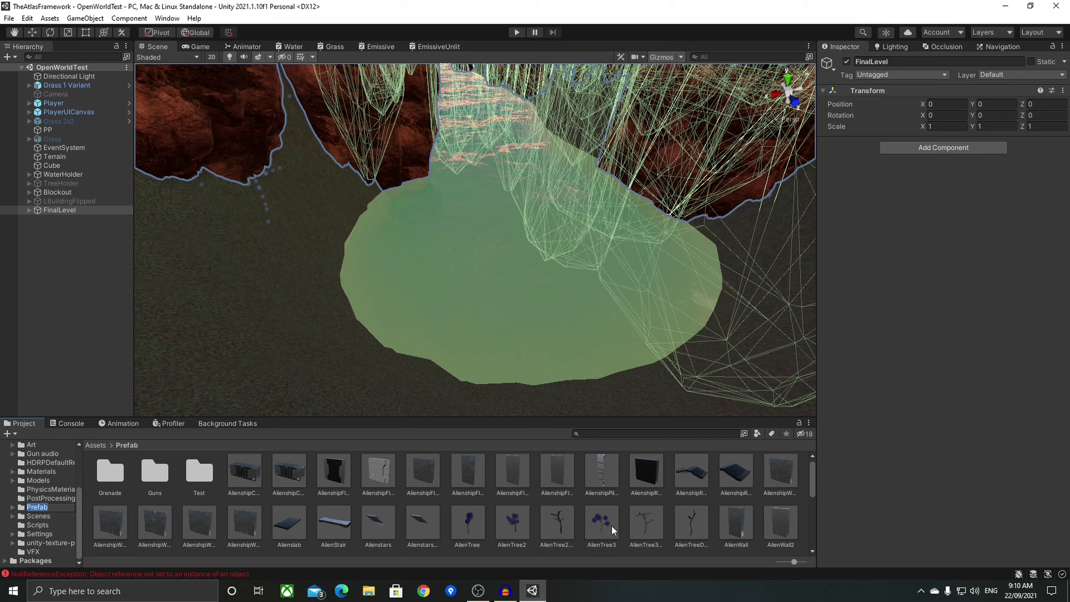
left_click_drag(612, 530, 506, 281)
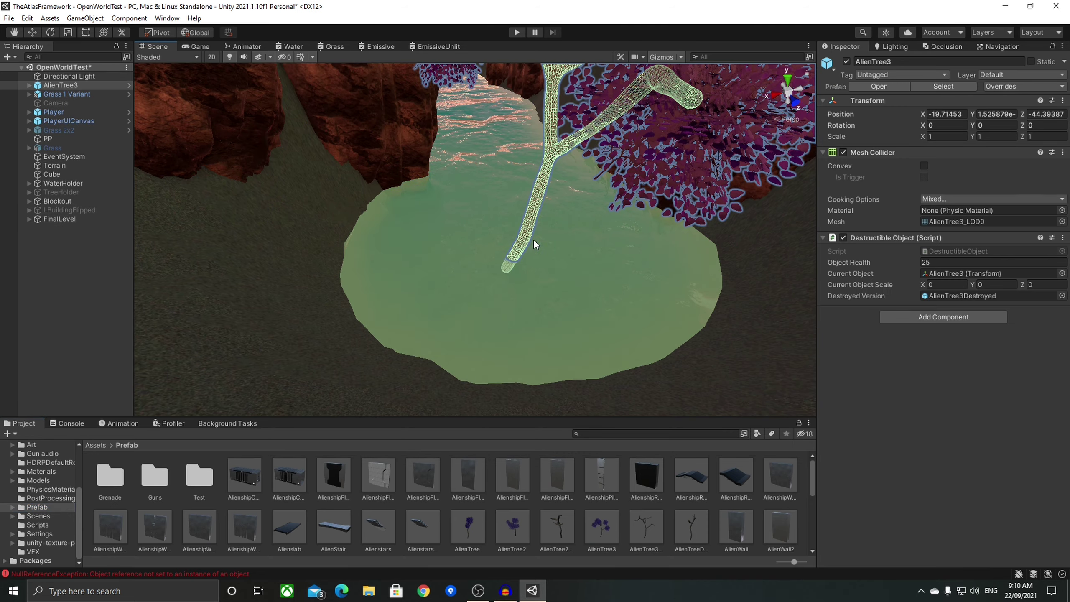
key("f")
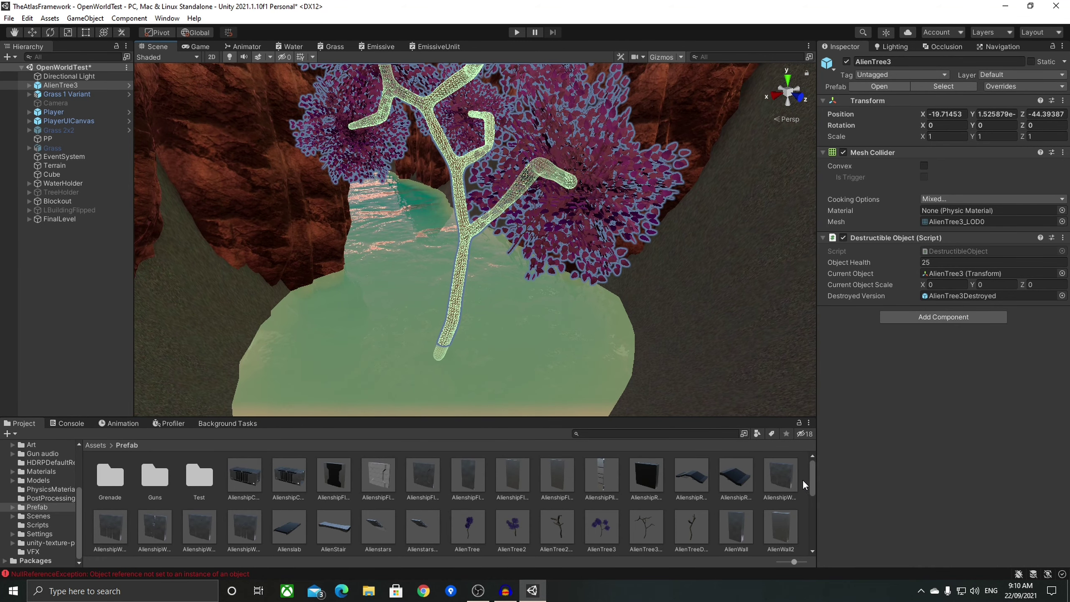
Step: Place a SpaceRock prefab beside the alien tree in the green pool
left_click_drag(815, 517, 813, 529)
left_click_drag(810, 483, 814, 544)
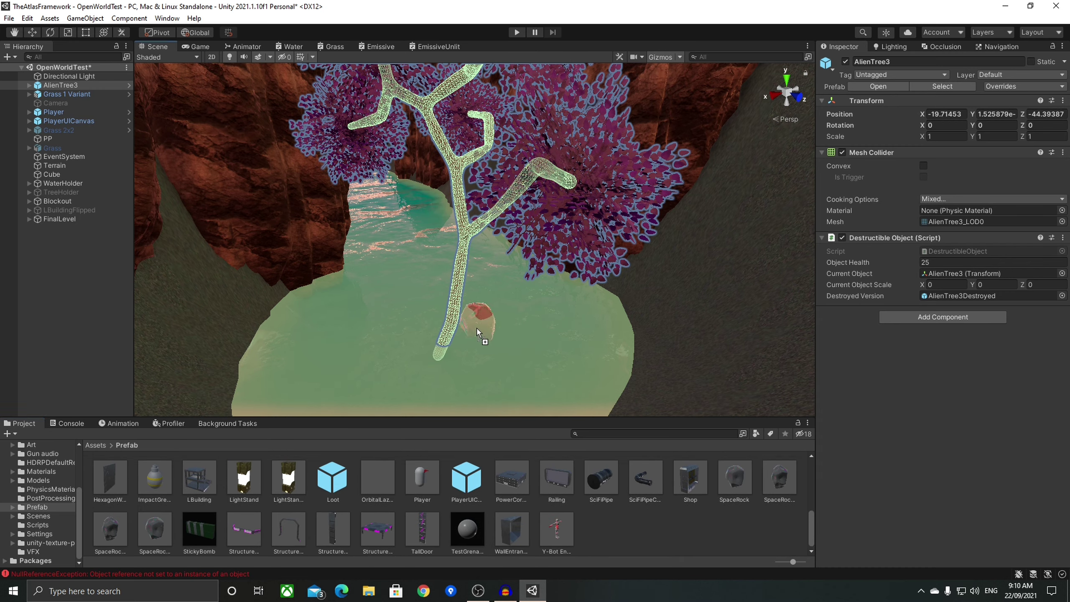